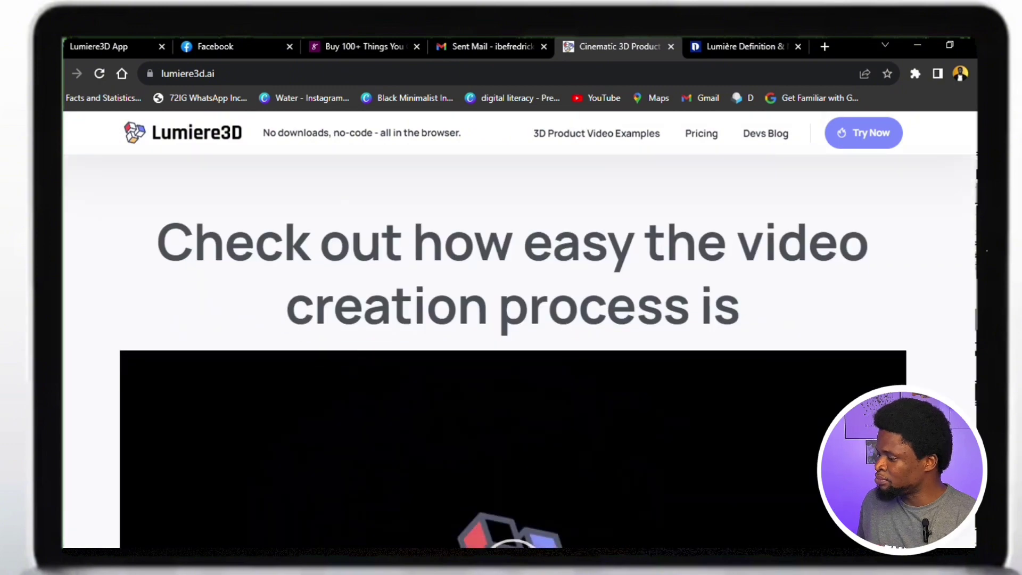
Go back to the top of the site and switch to the Lumiere3D app dashboard.
scroll(511, 330, up, 20)
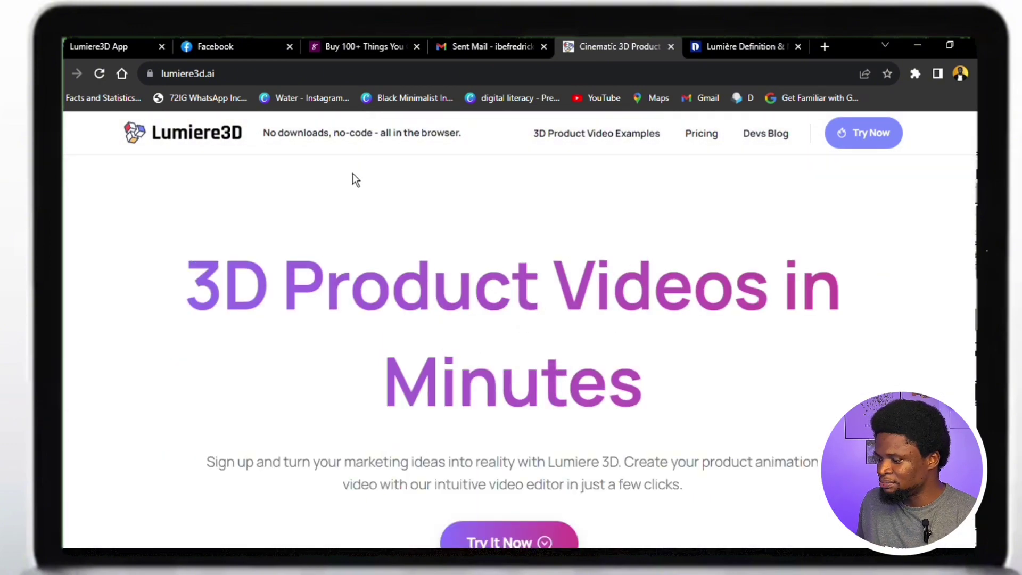
click(107, 45)
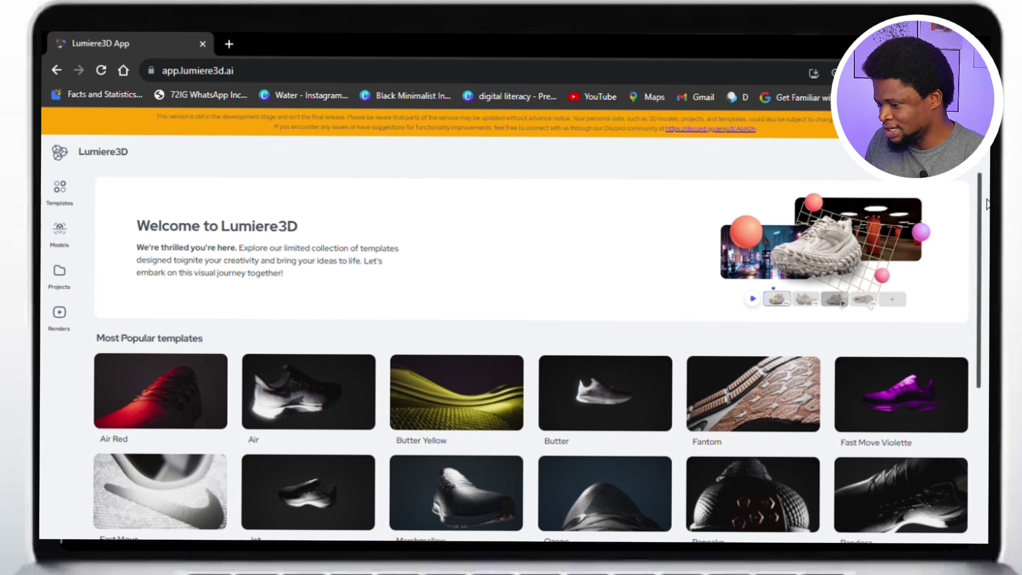
Browse the templates, preview Butter, then go to the Scribed Models library.
scroll(979, 213, down, 1)
scroll(815, 259, down, 2)
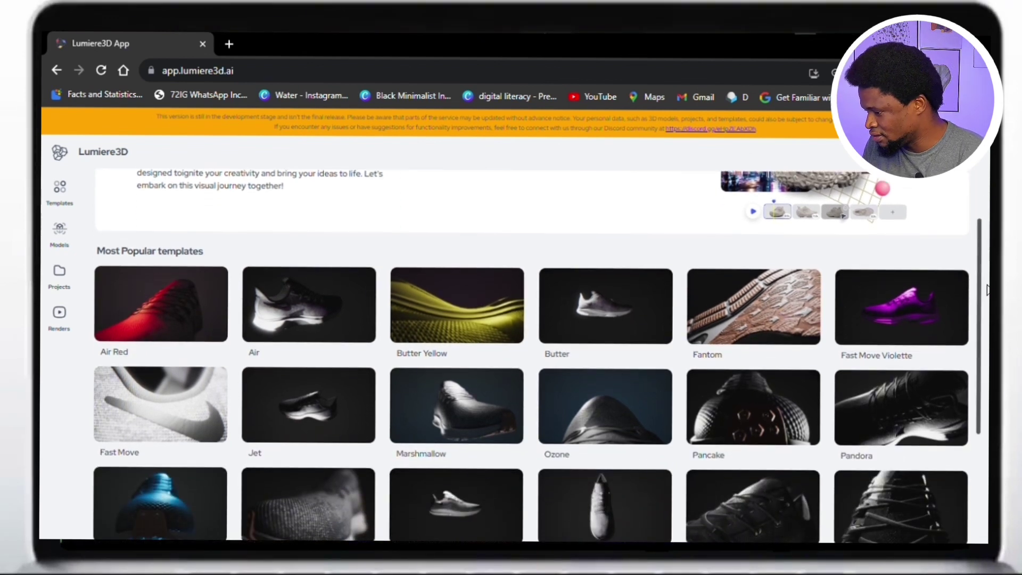
scroll(982, 290, down, 1)
scroll(531, 354, down, 4)
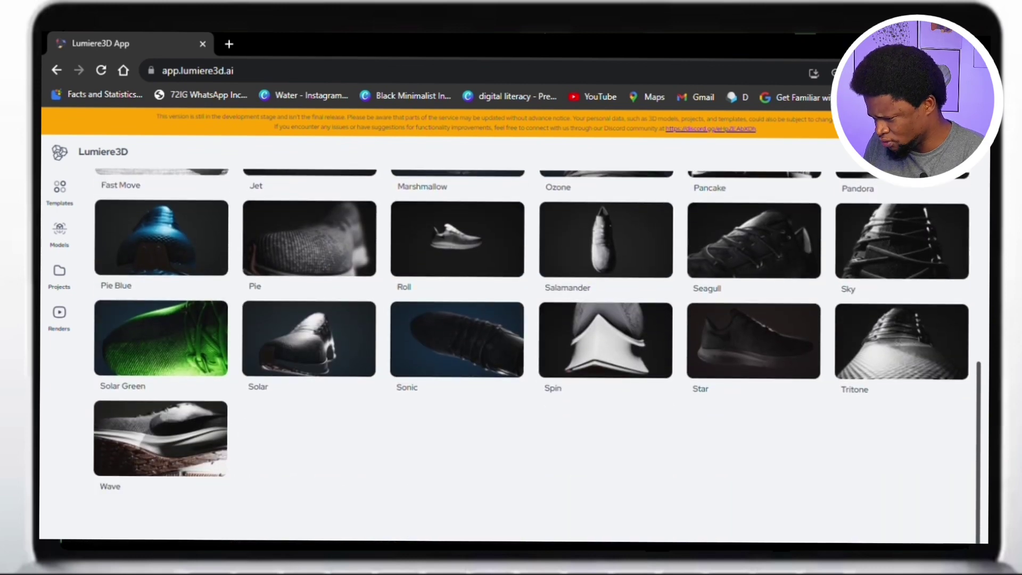
scroll(985, 310, up, 4)
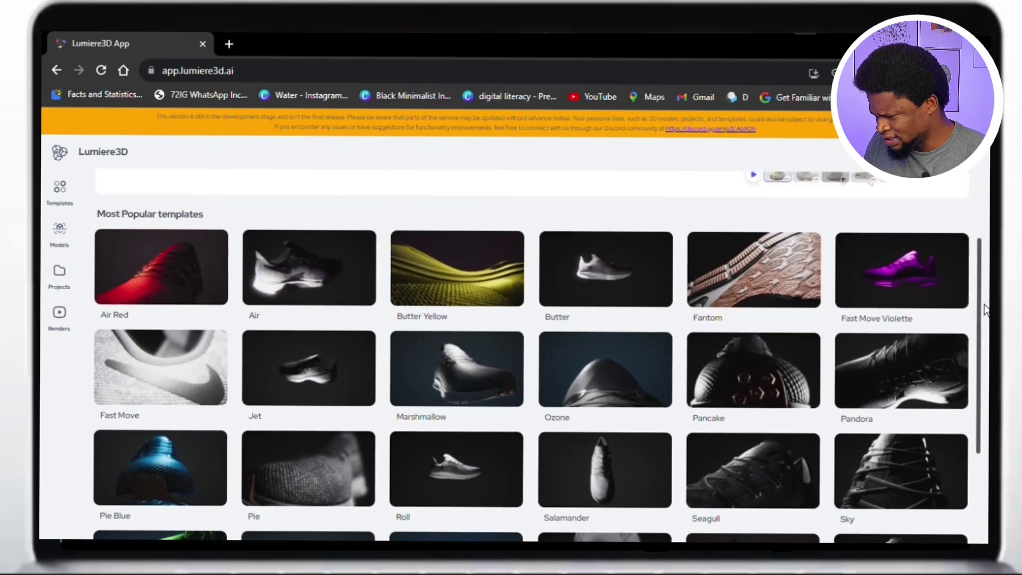
click(621, 259)
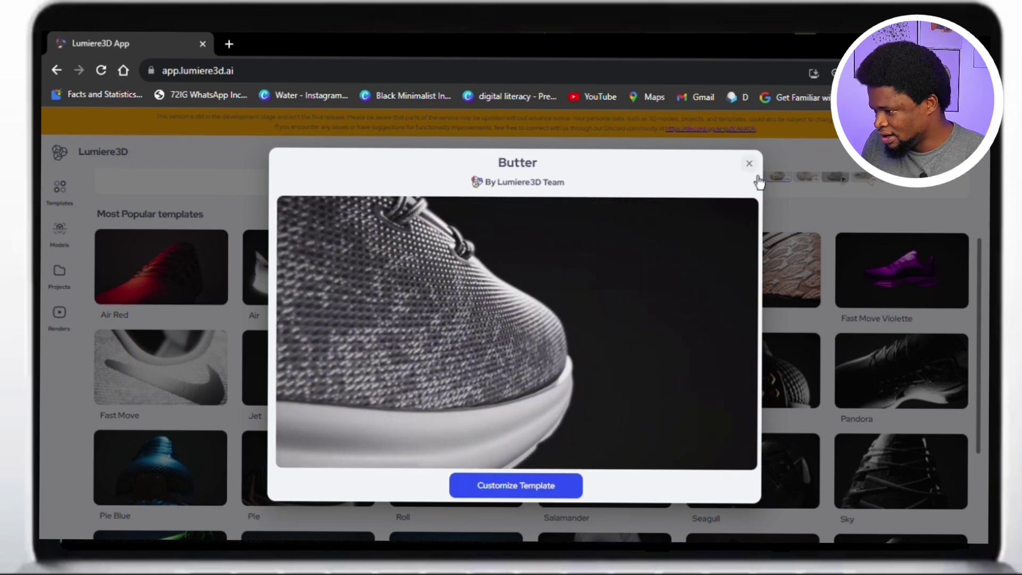
click(758, 181)
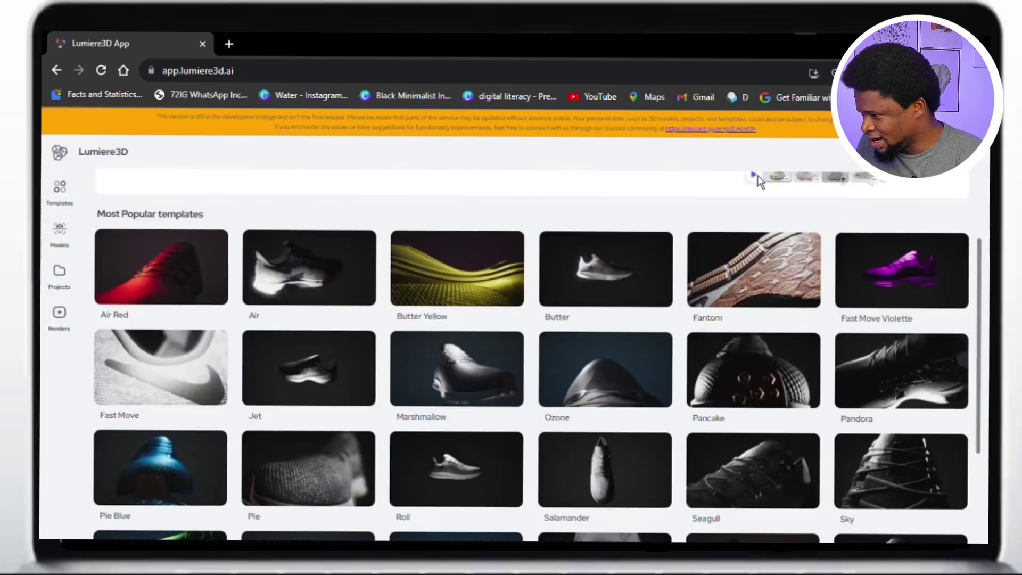
click(61, 243)
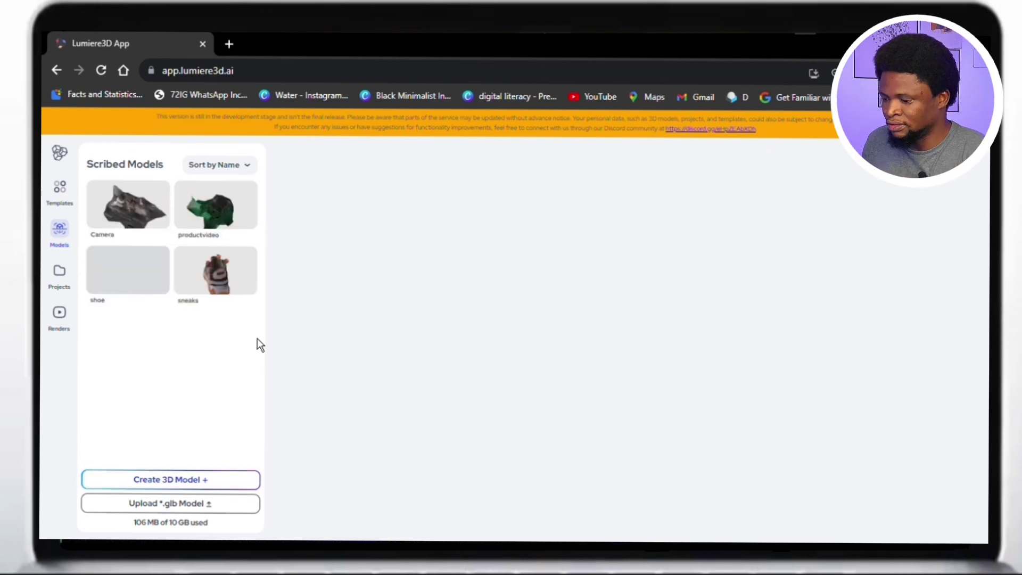
Create a new 3D model by uploading the chosen files at High texture quality.
click(162, 485)
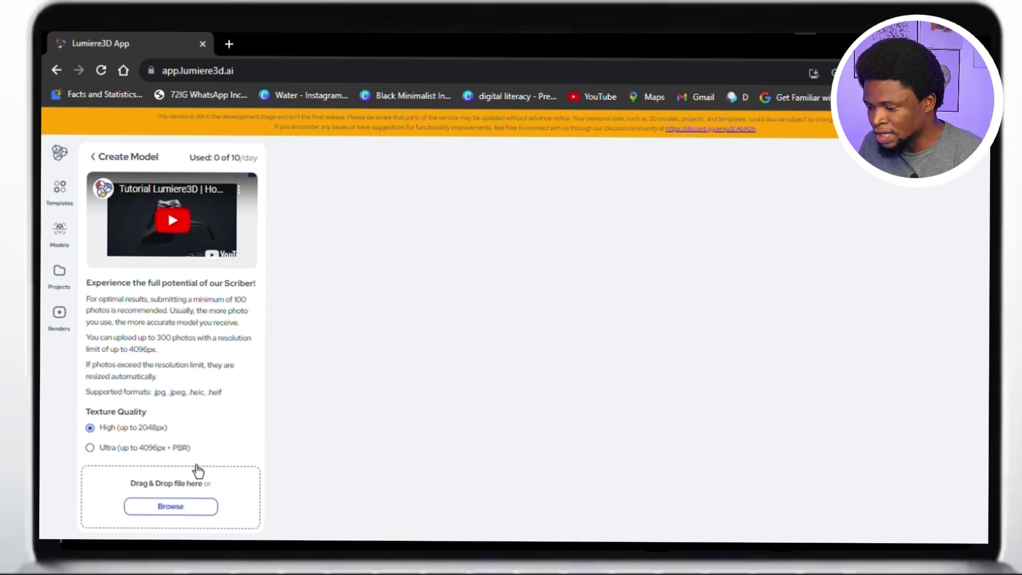
click(190, 515)
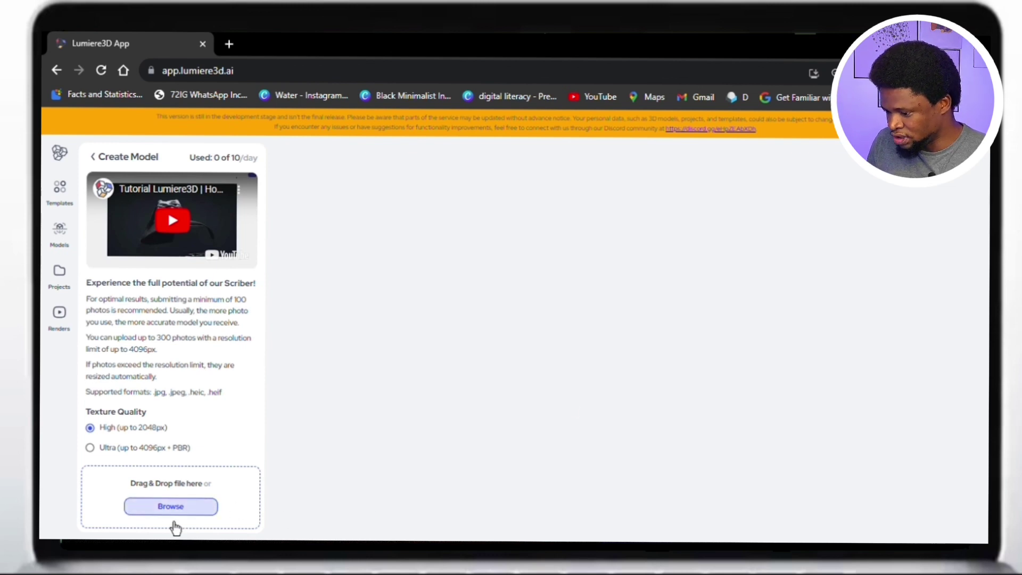
click(213, 508)
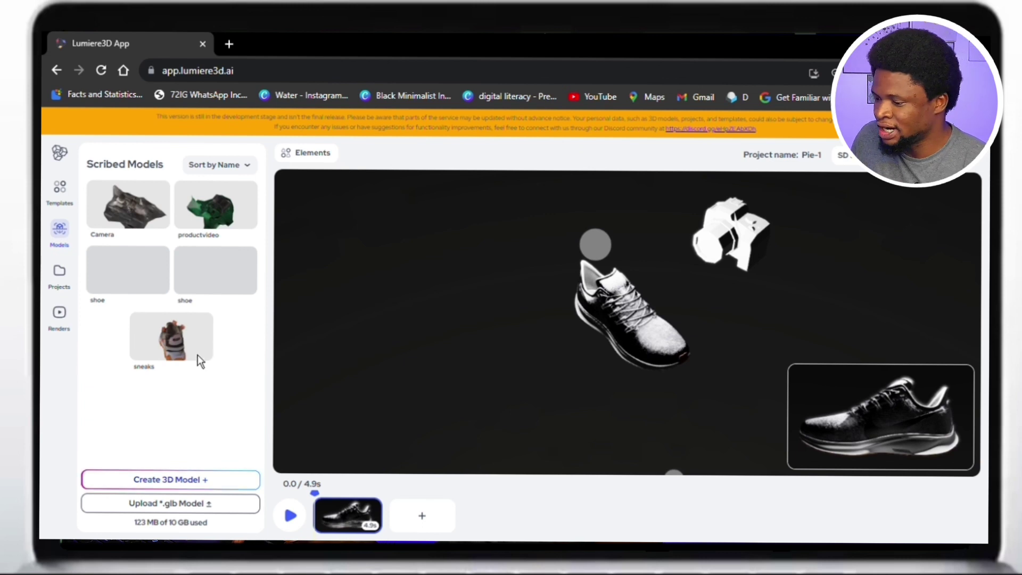
Show the video templates and preview the Butter template.
mouse_move(186, 348)
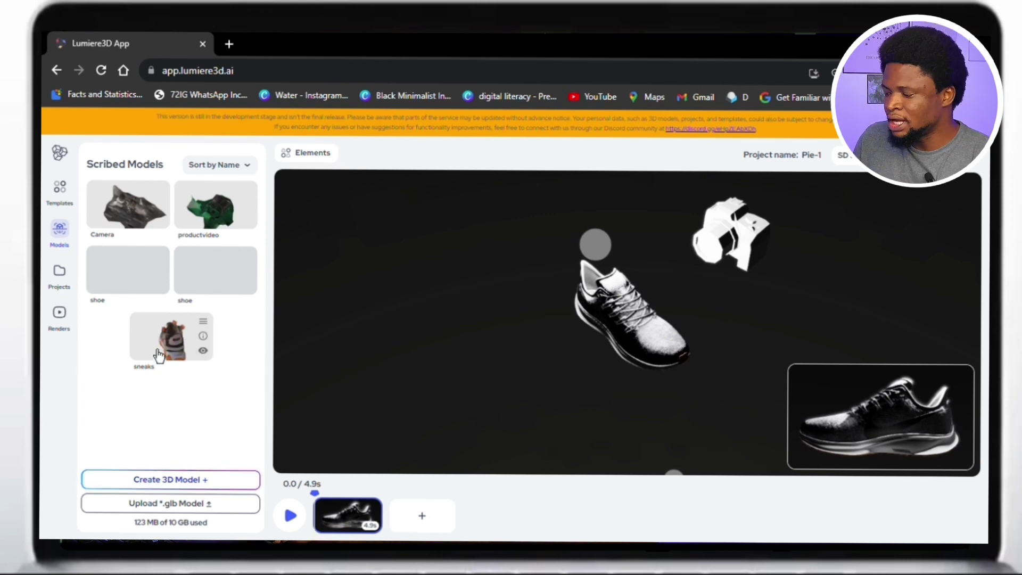
click(63, 201)
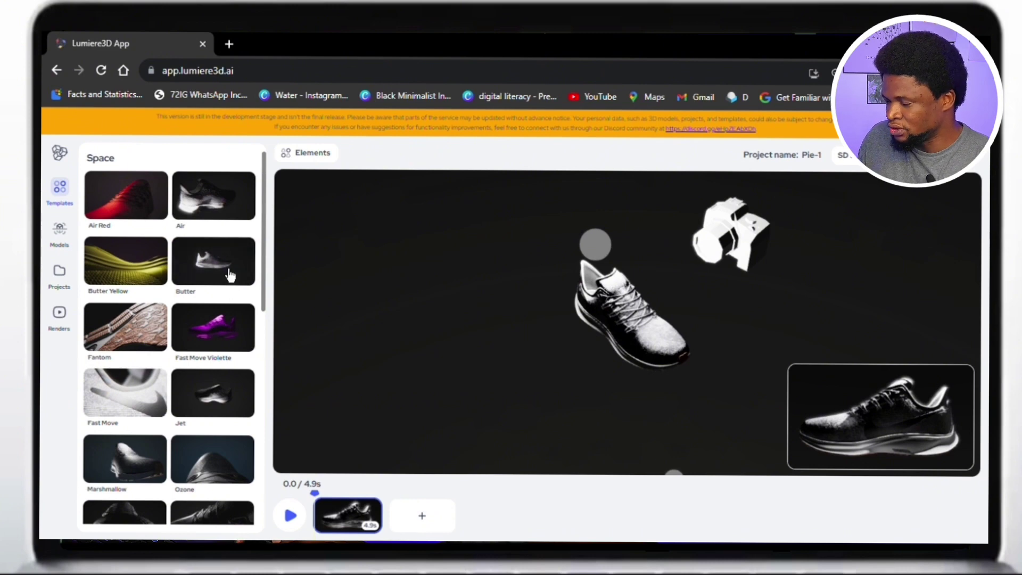
click(230, 275)
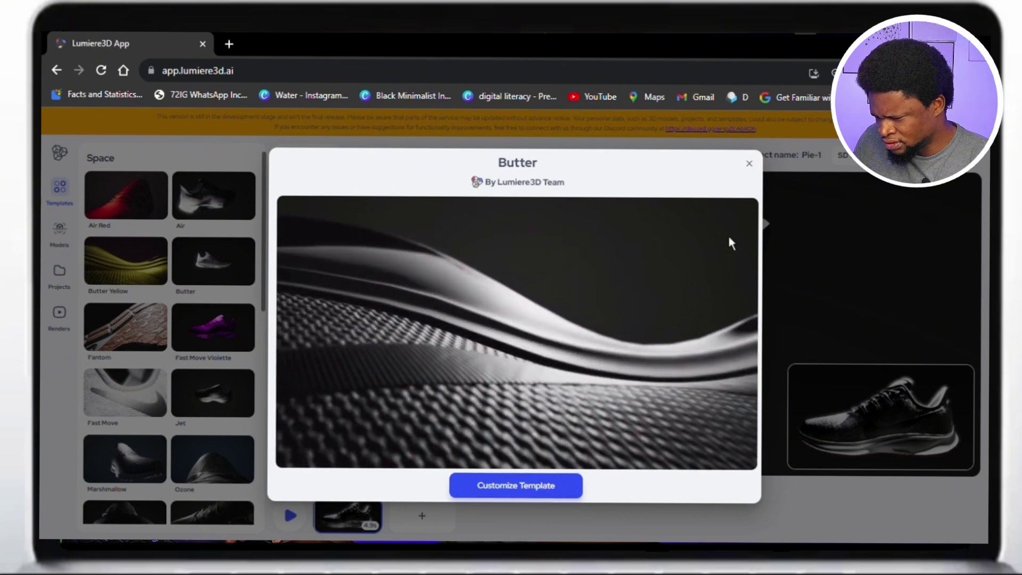
click(749, 164)
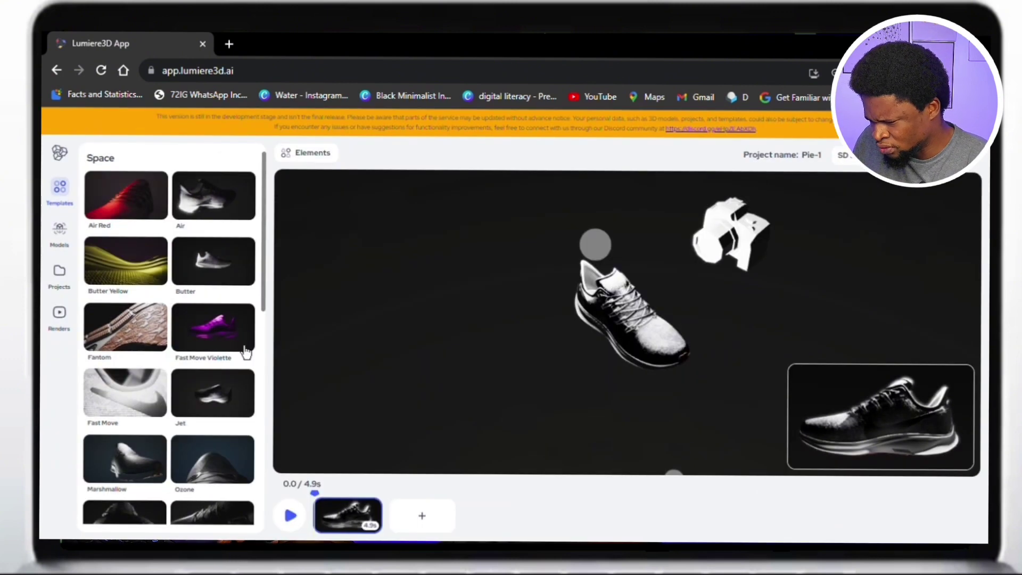
scroll(266, 339, down, 1)
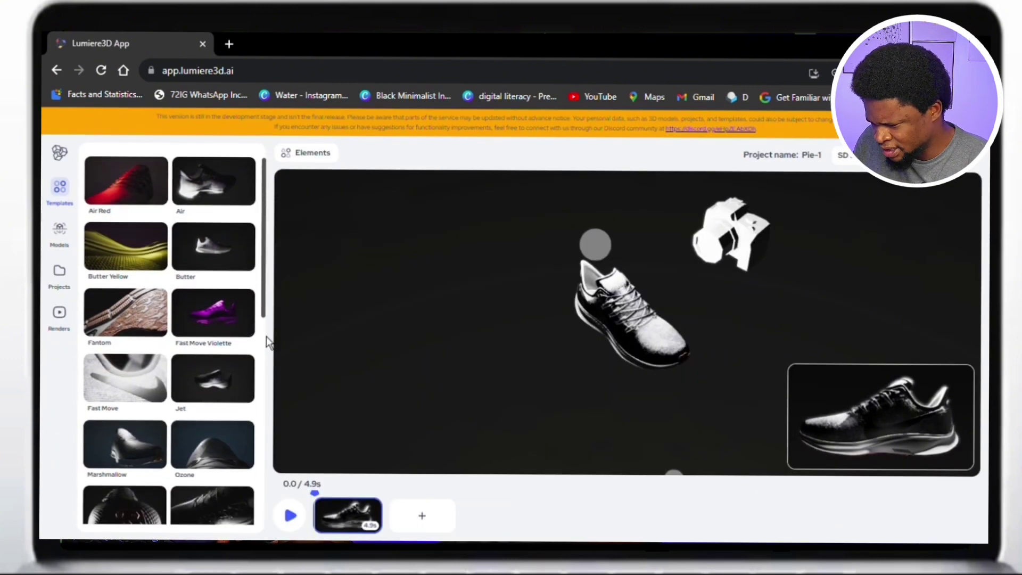
scroll(269, 421, down, 5)
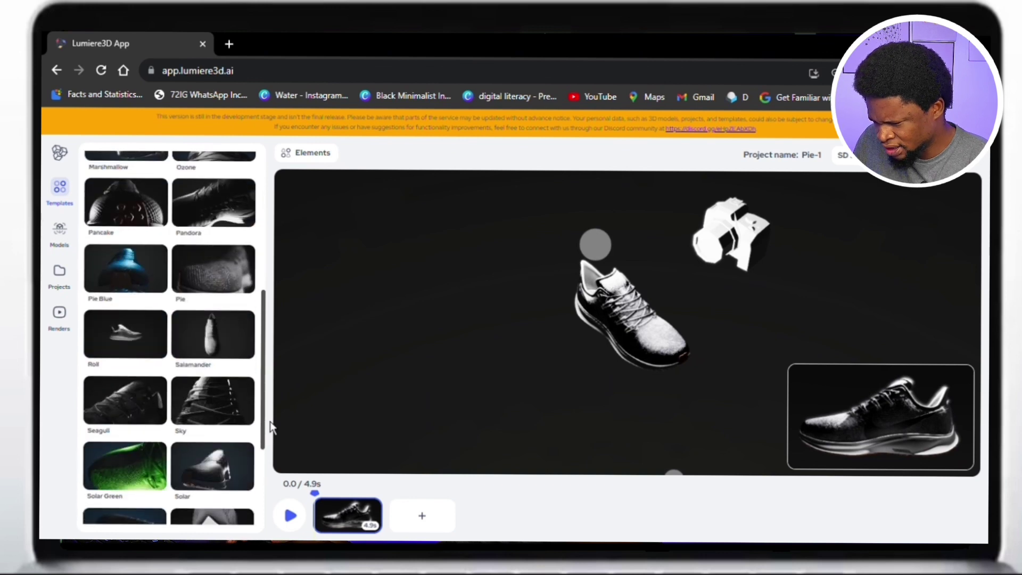
scroll(271, 432, down, 1)
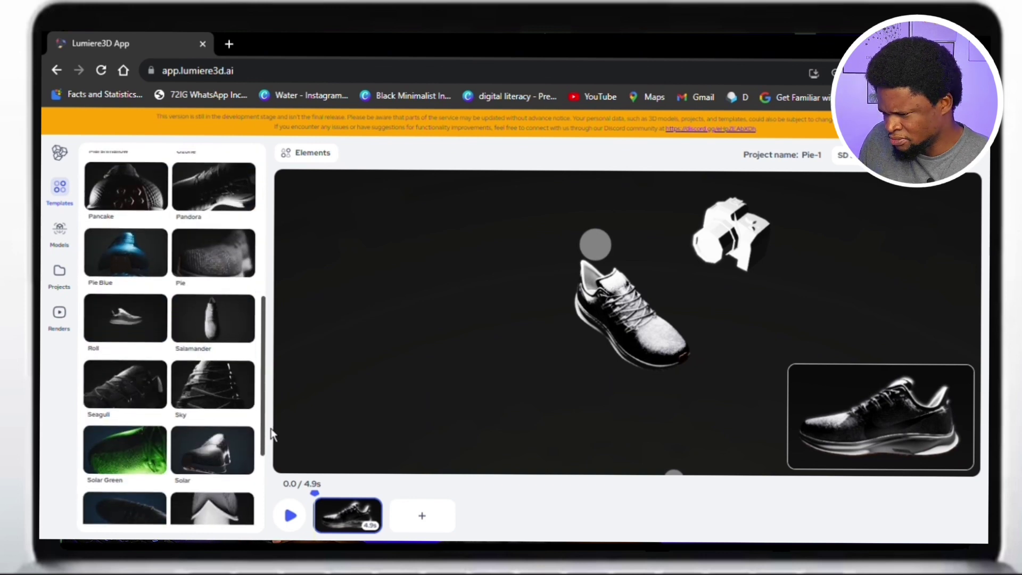
Preview Salamander and Sonic, then choose Sonic for customising.
click(216, 330)
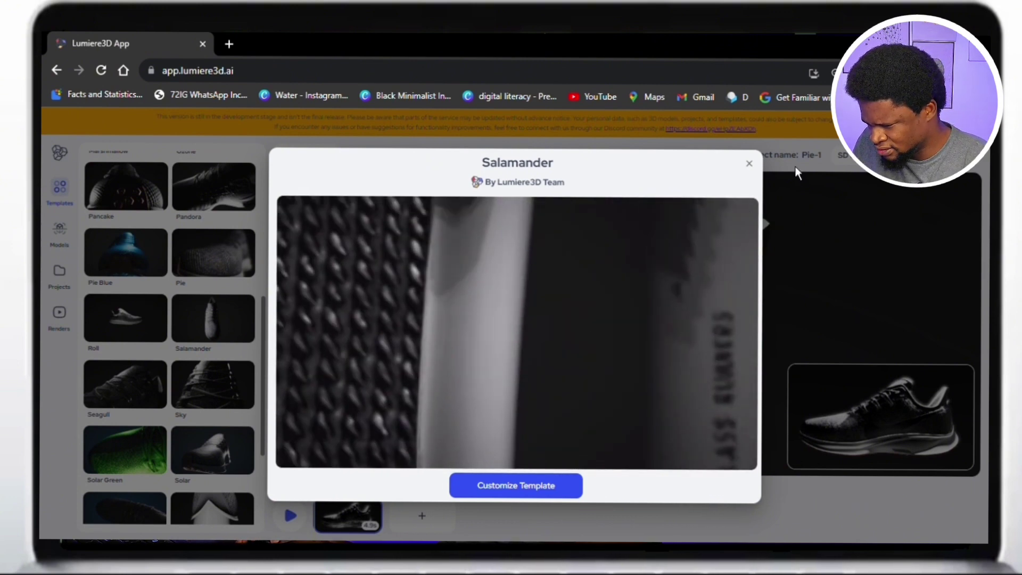
click(749, 163)
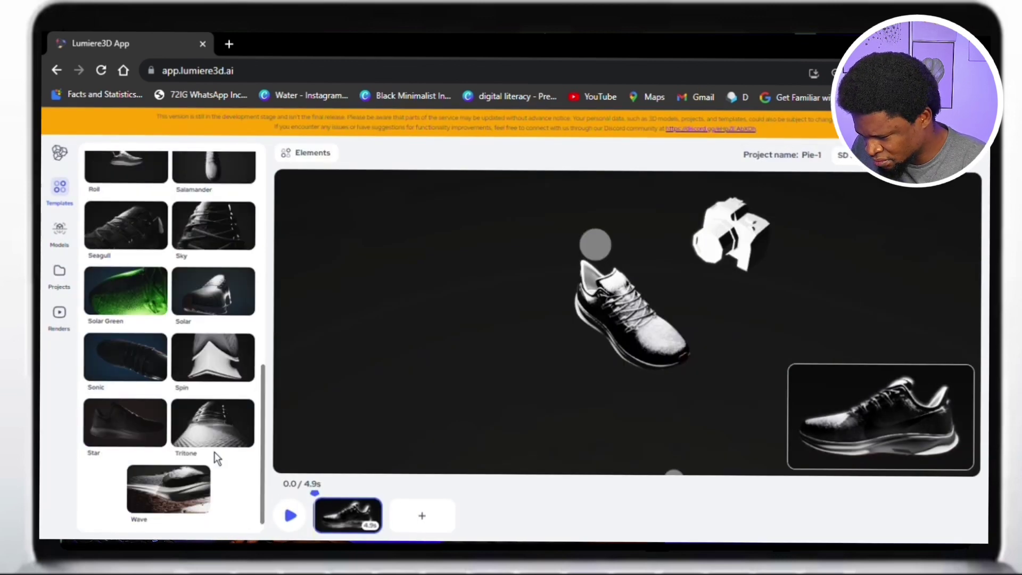
click(113, 366)
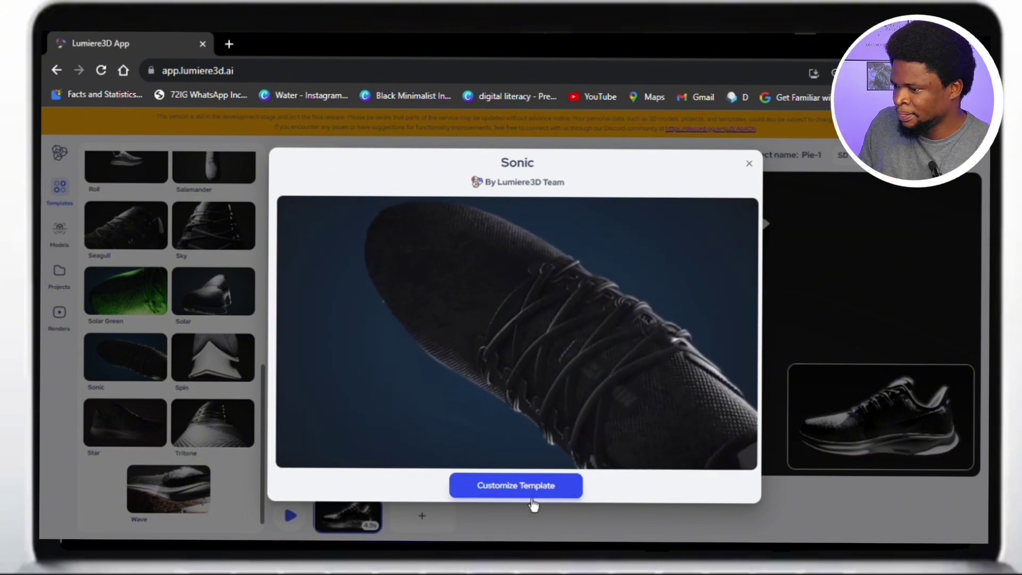
click(531, 496)
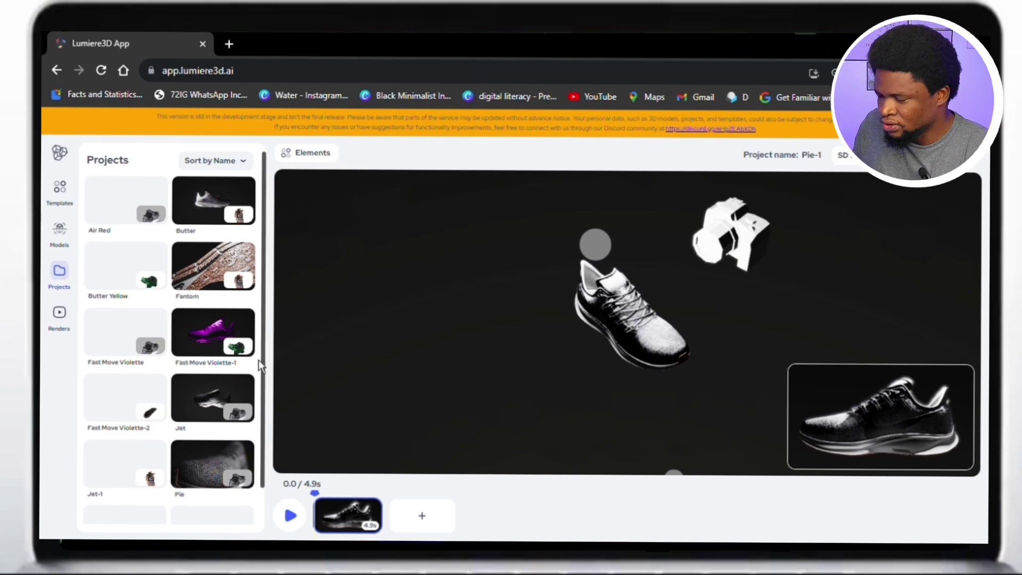
Scroll through the Projects panel while the Sonic project's scene initializes.
scroll(257, 360, down, 1)
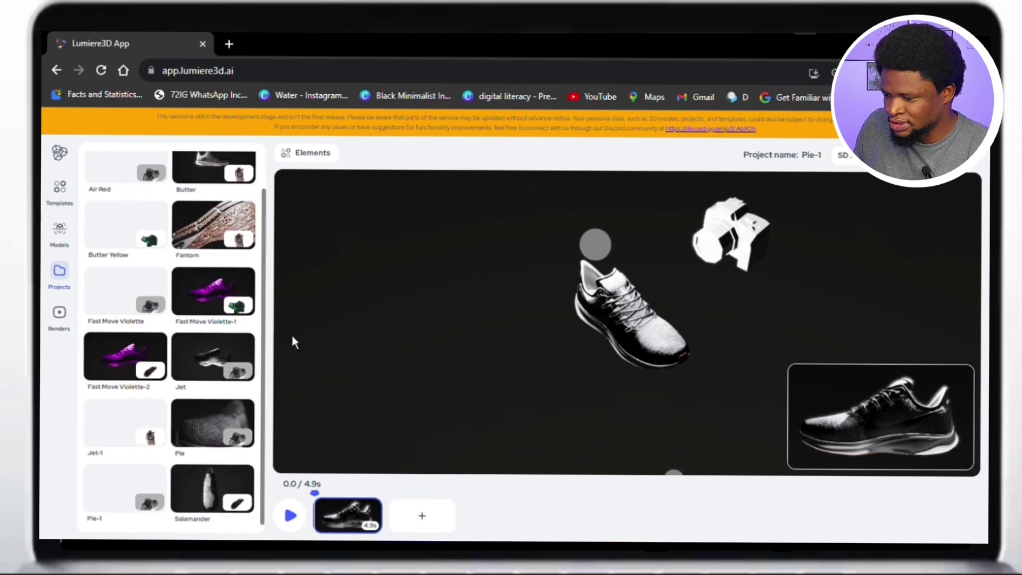
scroll(270, 274, up, 1)
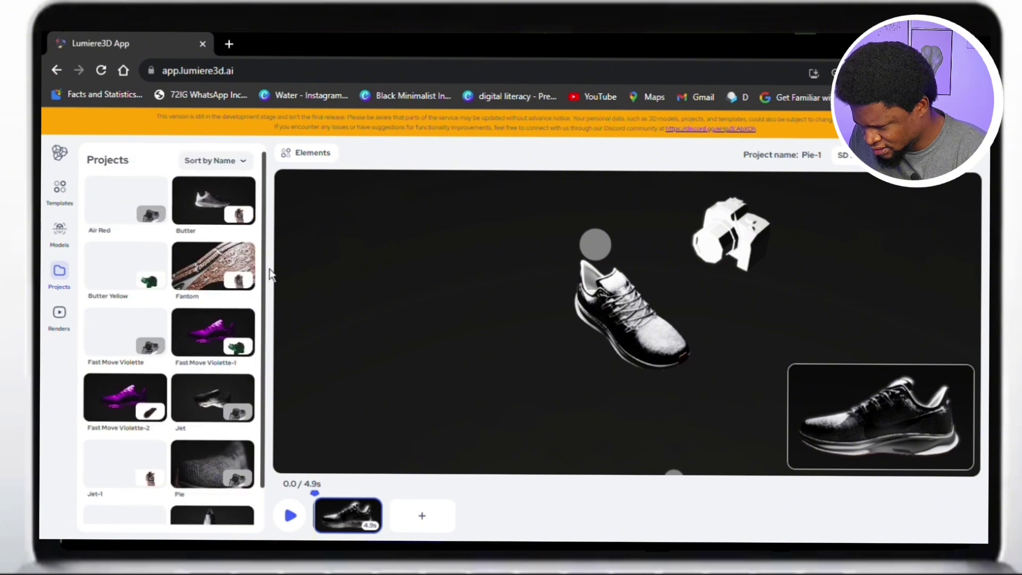
scroll(267, 352, down, 1)
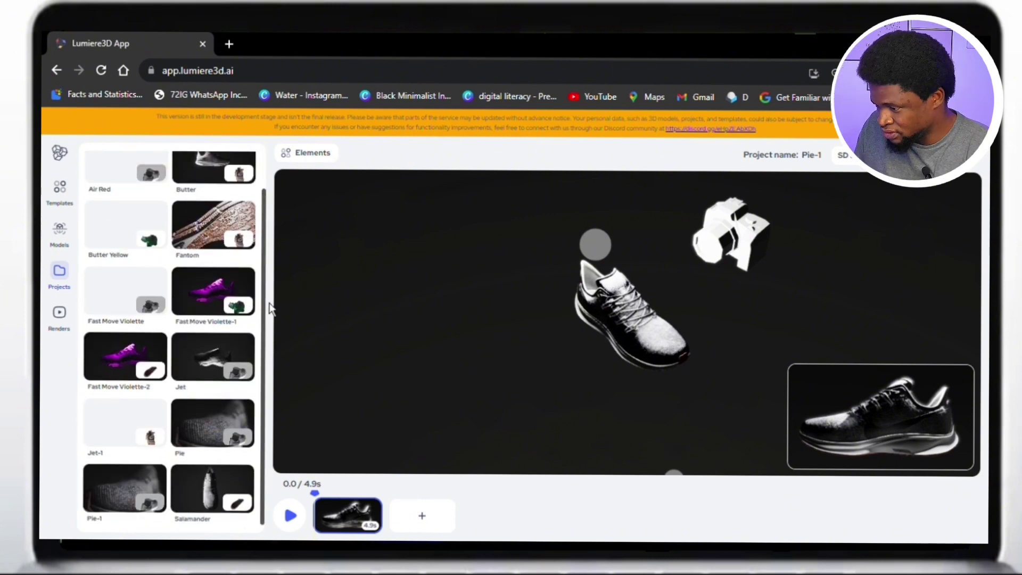
scroll(272, 310, up, 1)
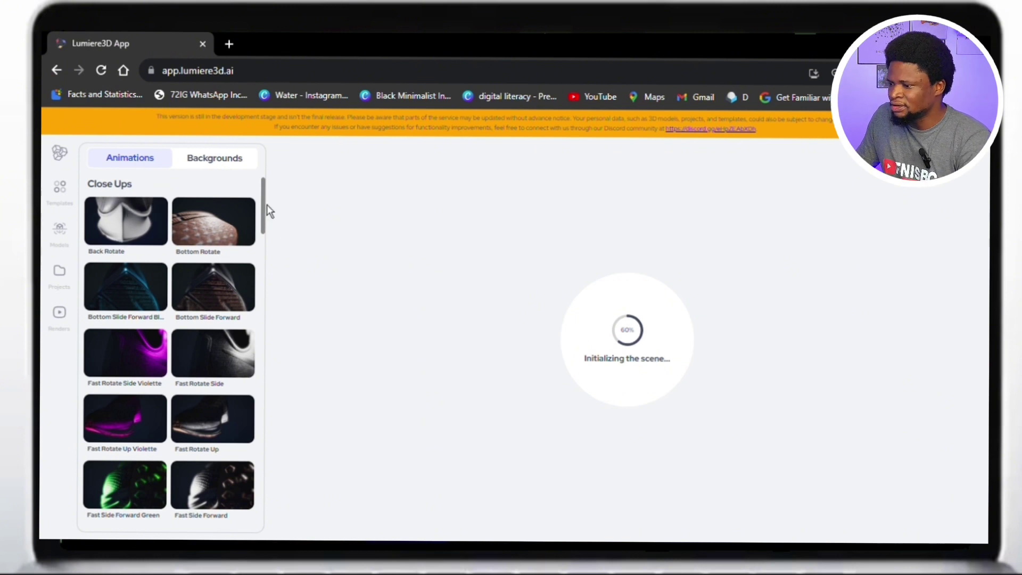
Browse the Animations list, then bring up background options such as Galaxy and NightCity.
scroll(271, 250, down, 3)
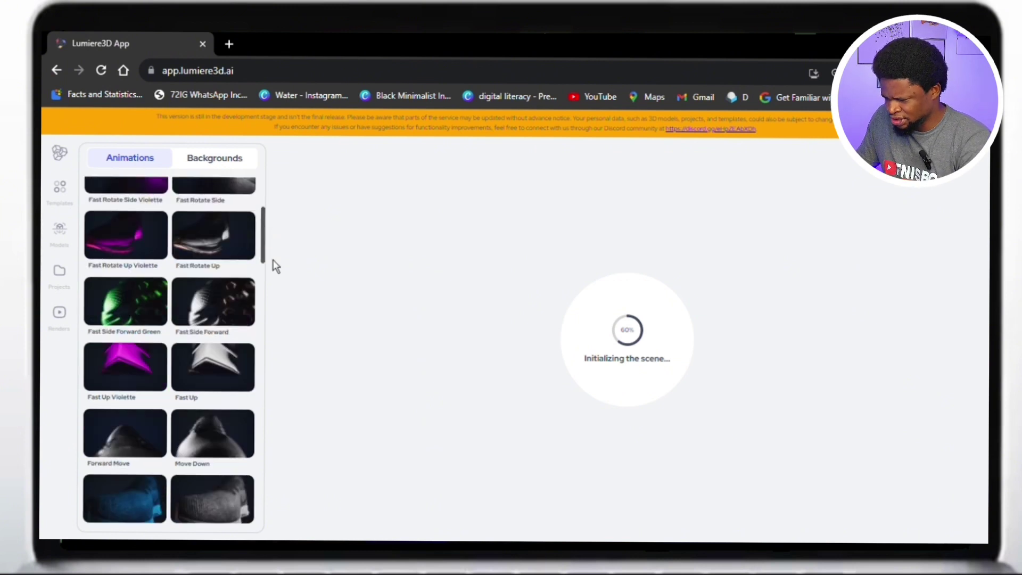
scroll(273, 305, down, 3)
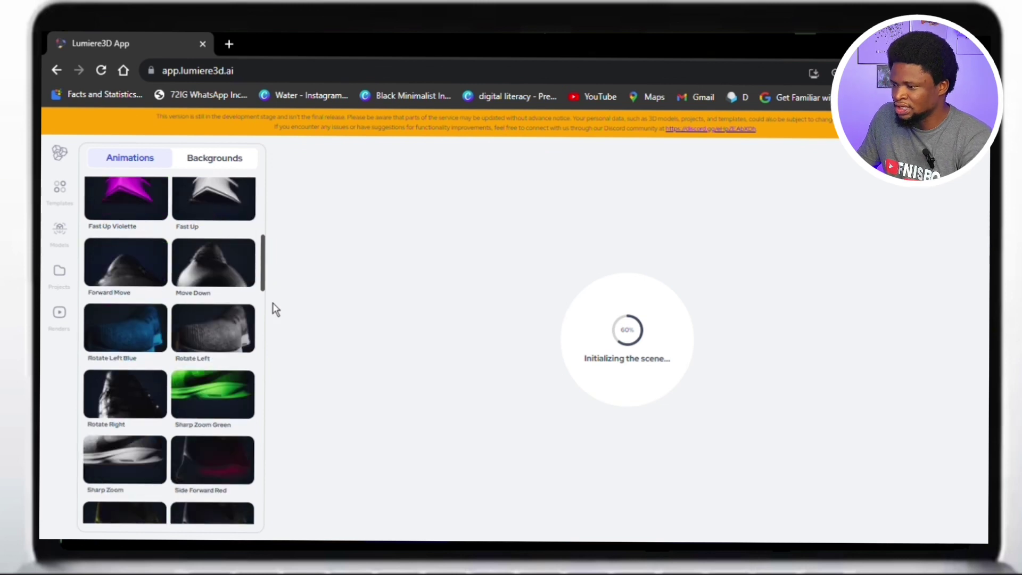
scroll(268, 269, down, 4)
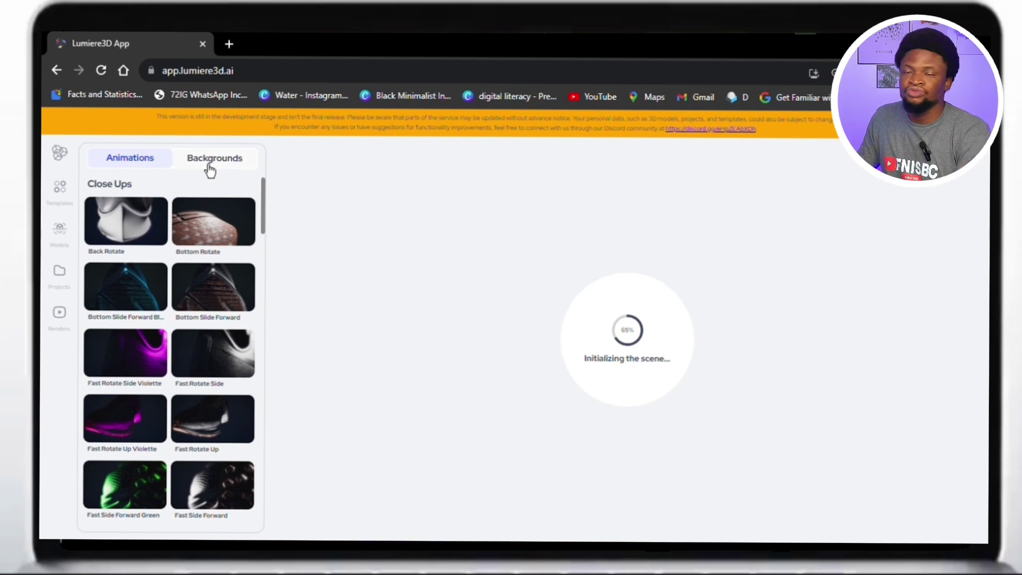
click(210, 160)
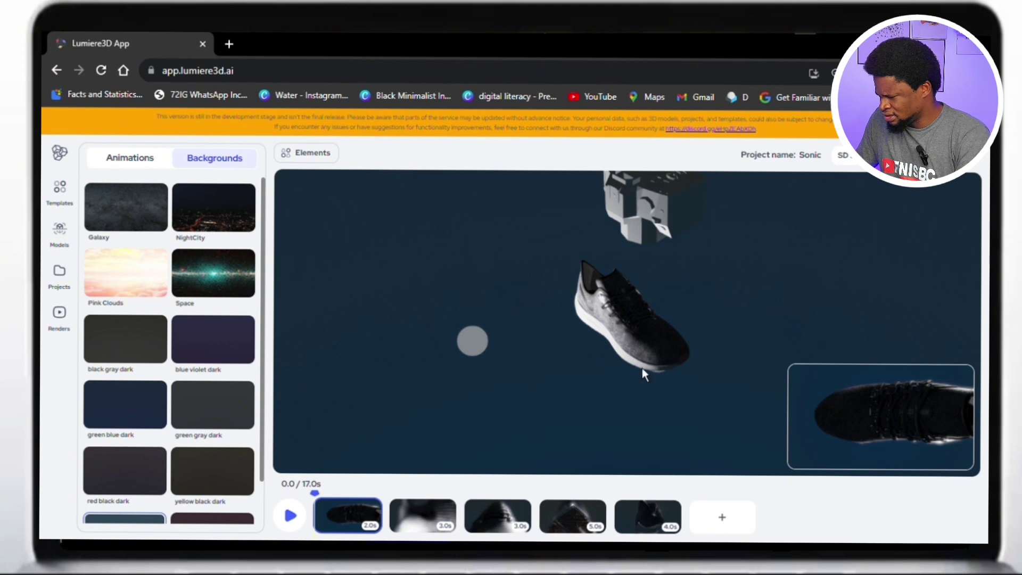
Replace the Sonic scene's shoe with the uploaded sneaks model.
drag(641, 368, 637, 334)
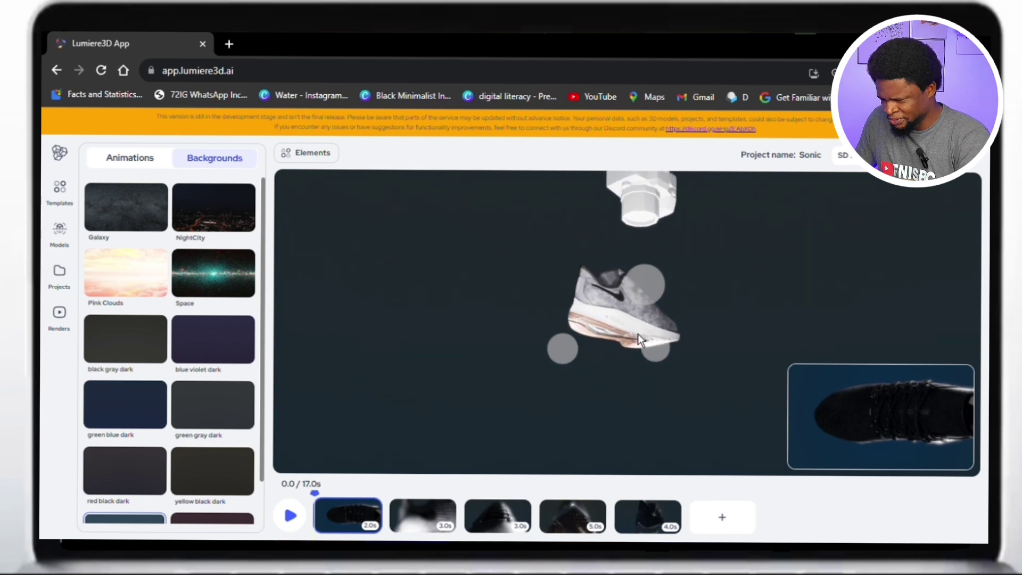
click(63, 240)
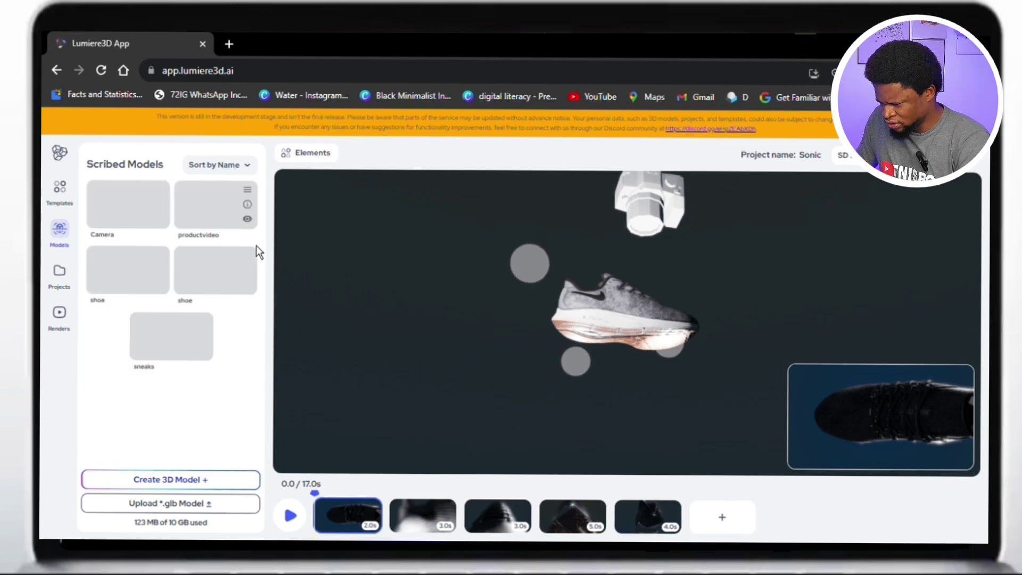
click(183, 351)
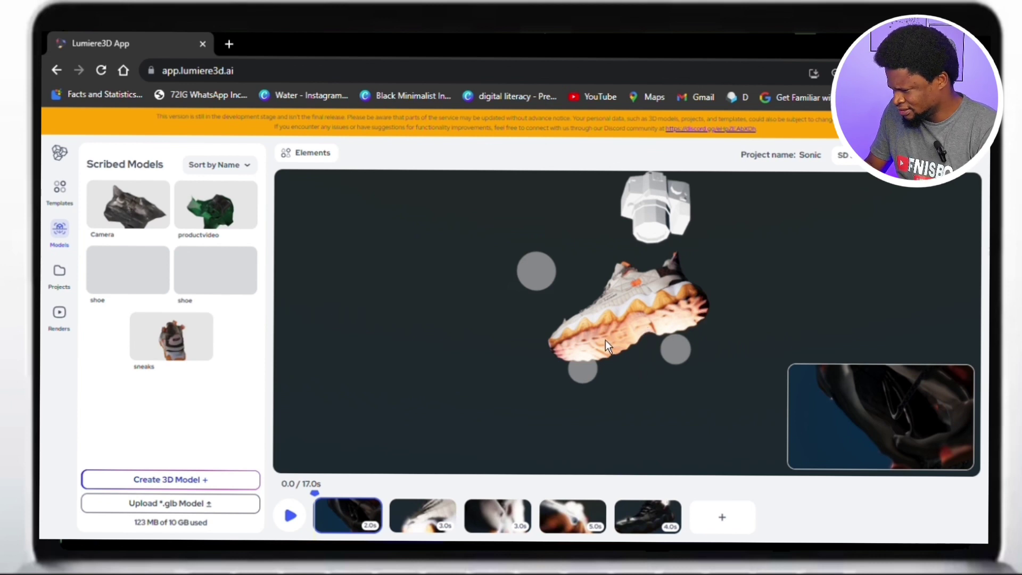
drag(454, 345, 501, 435)
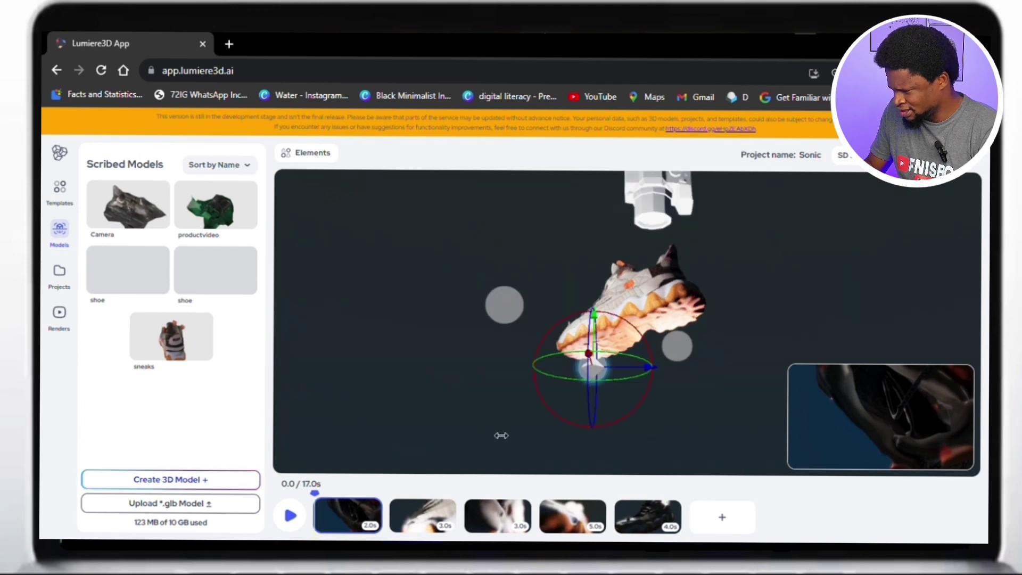
drag(661, 307, 614, 302)
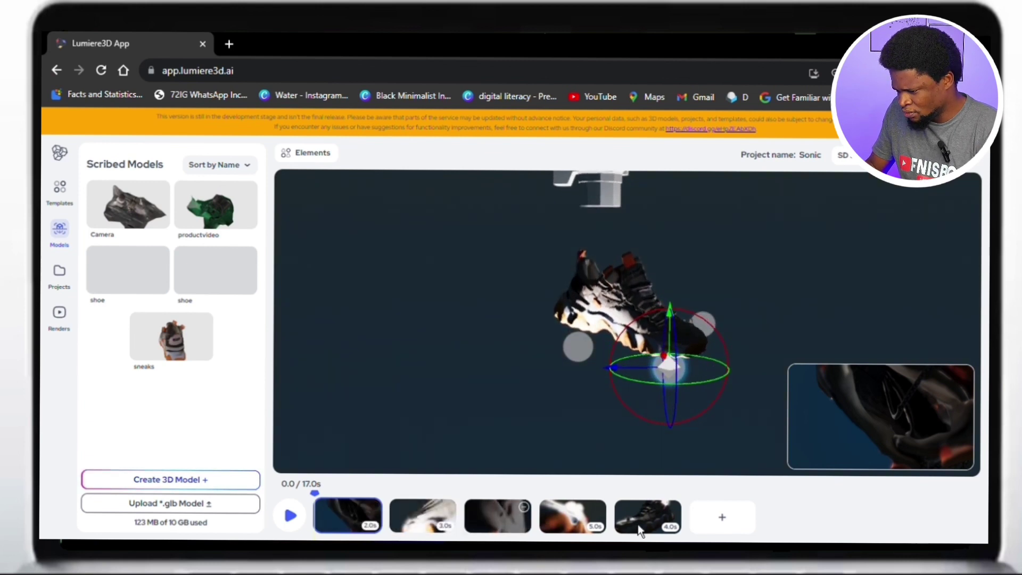
click(291, 519)
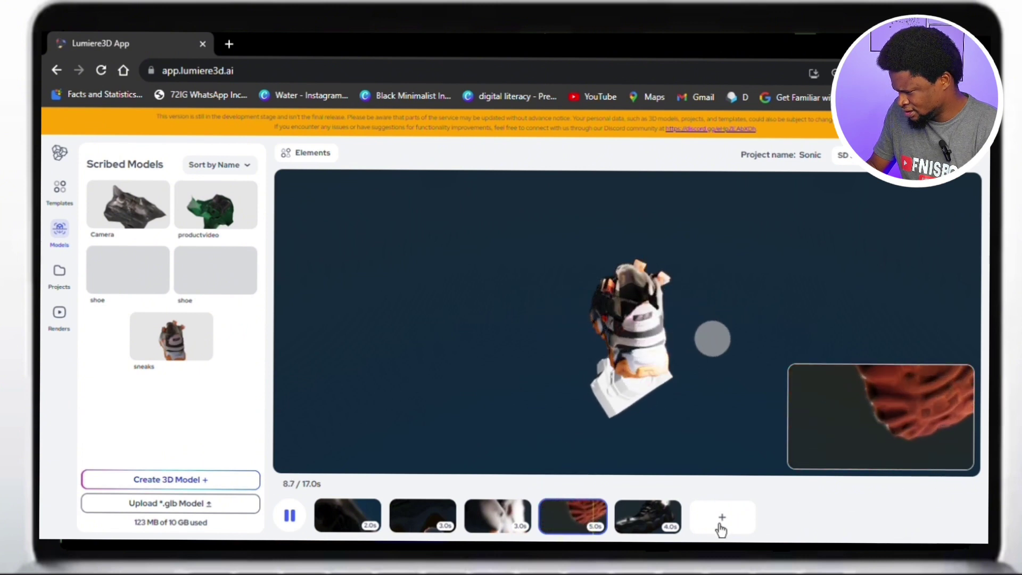
click(672, 522)
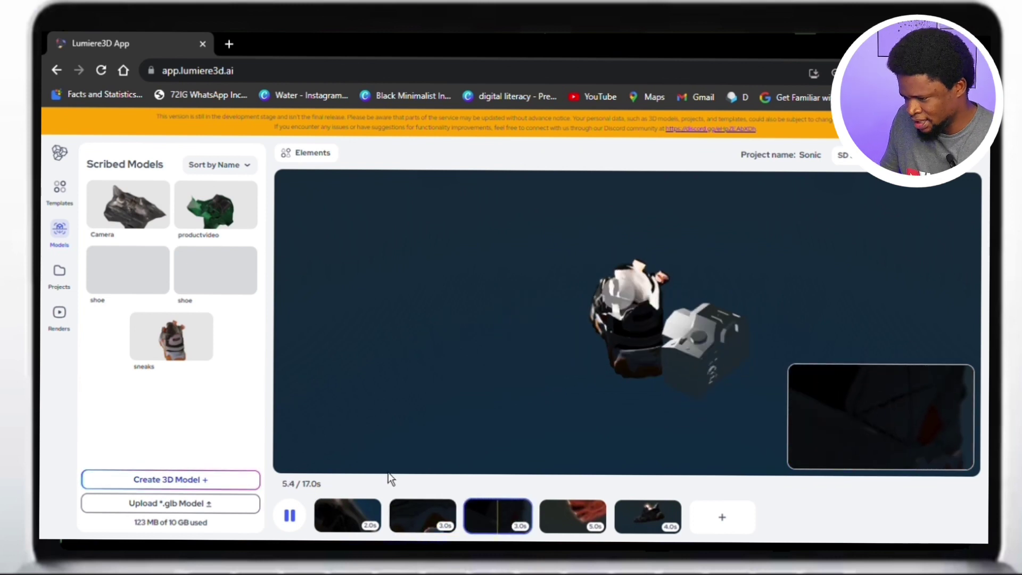
Give the fifth timeline clip the Fast Rotate Up animation, shortening the video to 14.5 s.
click(318, 155)
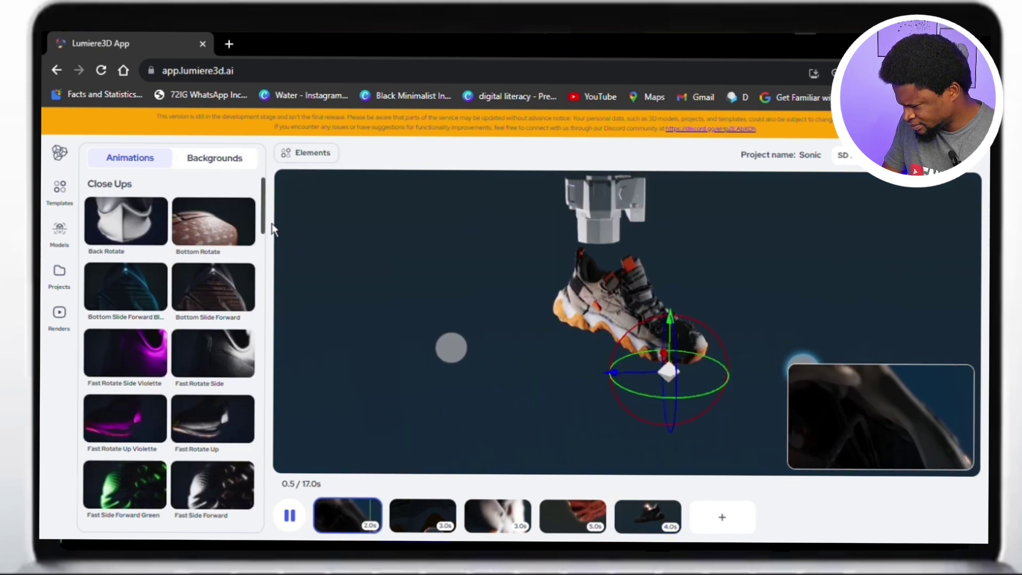
click(293, 528)
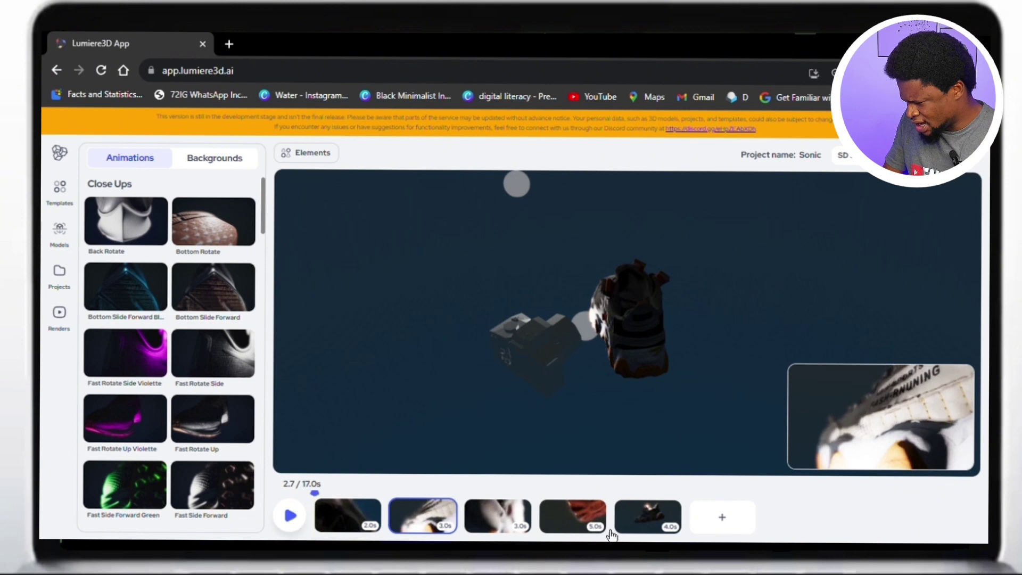
click(668, 517)
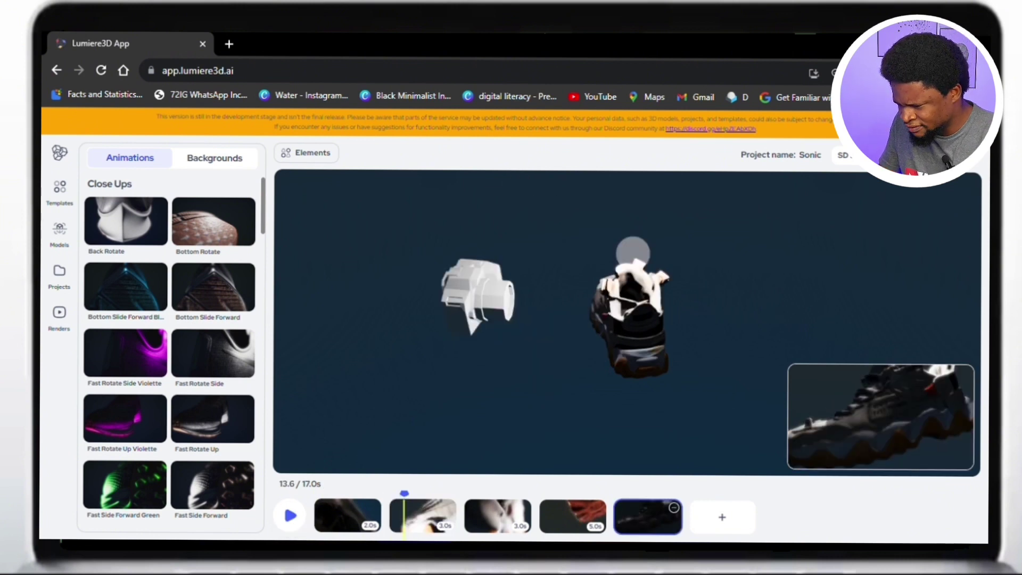
click(661, 518)
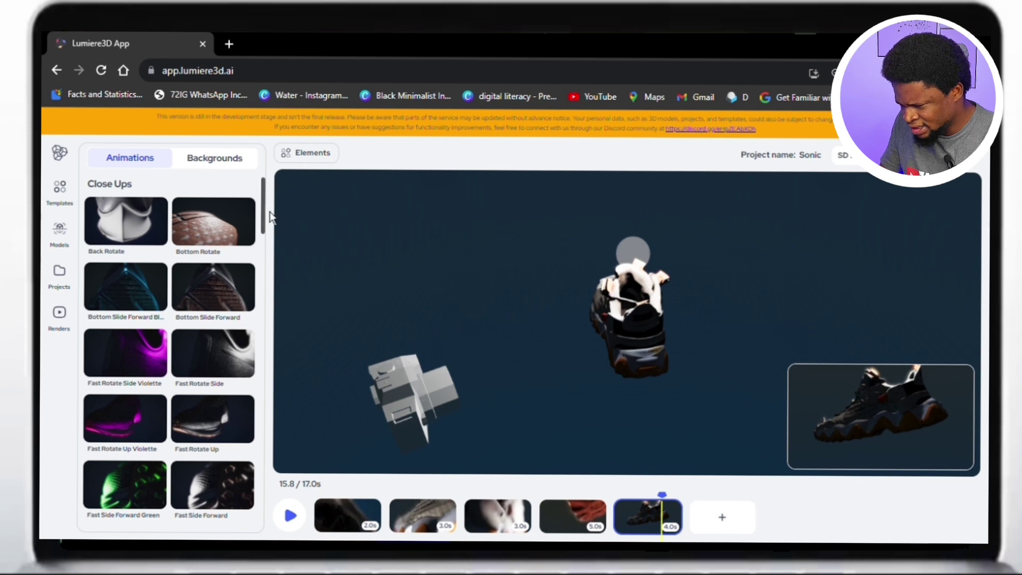
scroll(267, 229, down, 3)
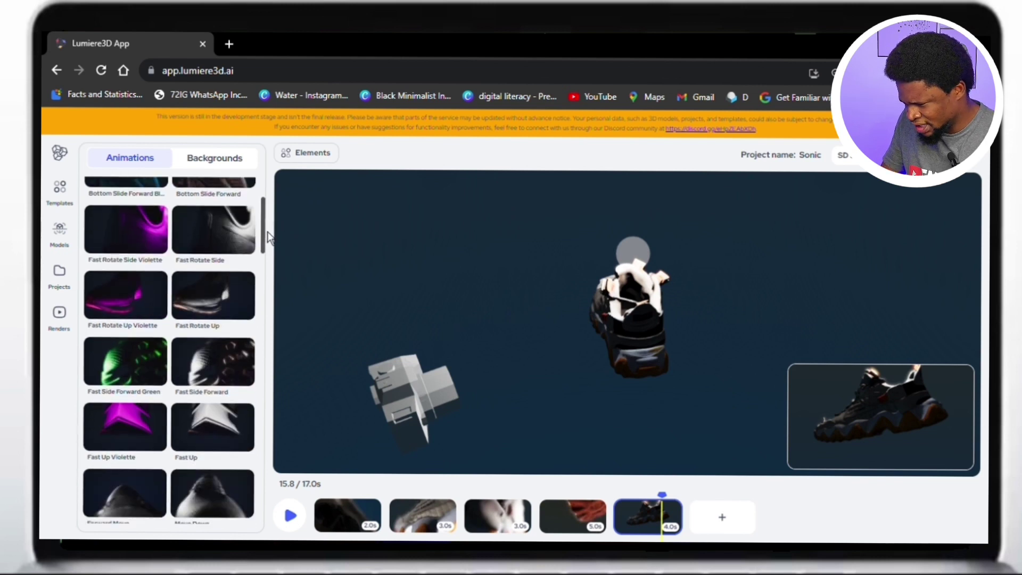
click(234, 308)
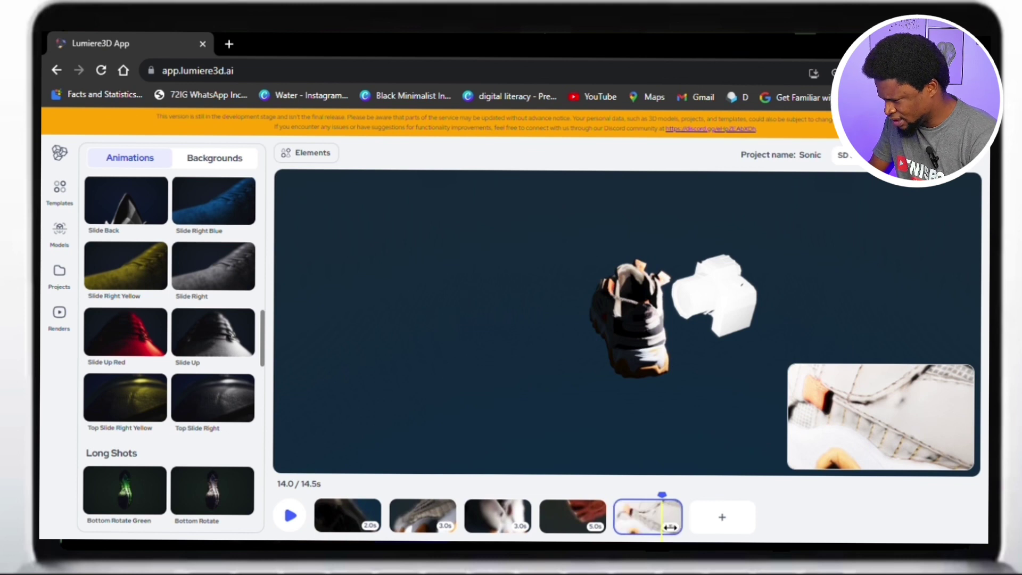
Add a sixth 1.5 s clip at the timeline's end and compare it with the fifth.
click(630, 530)
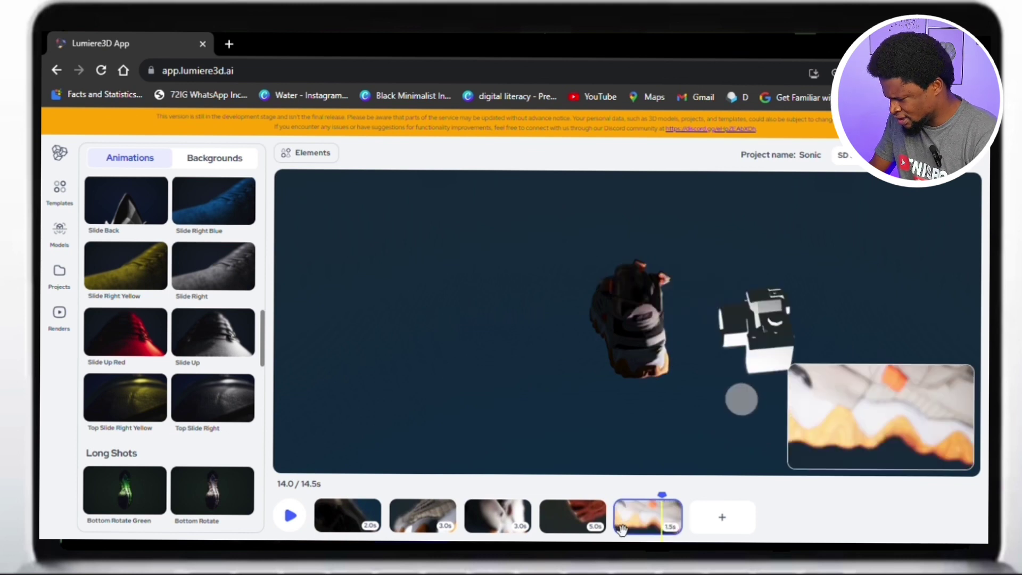
click(733, 525)
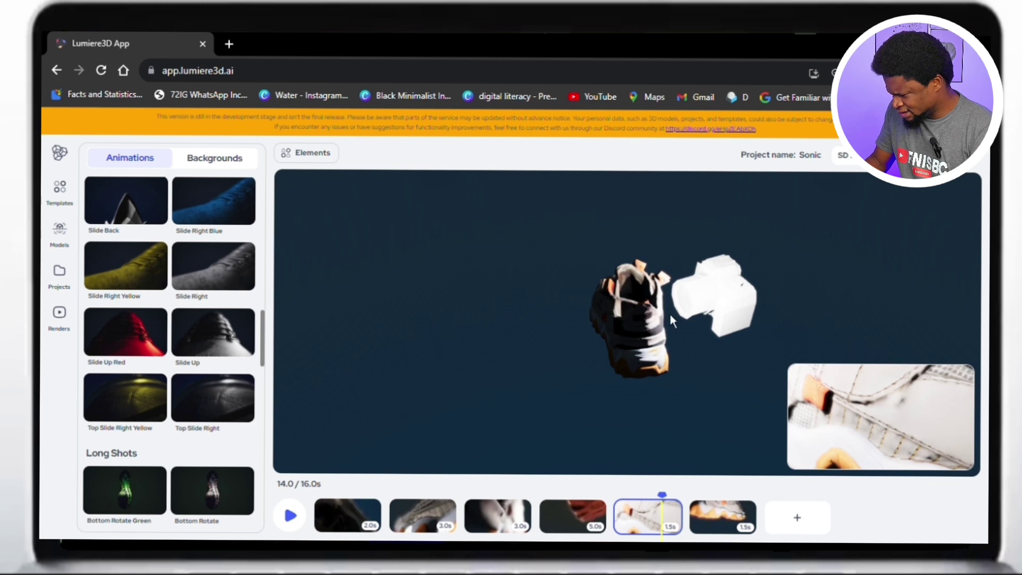
mouse_move(730, 534)
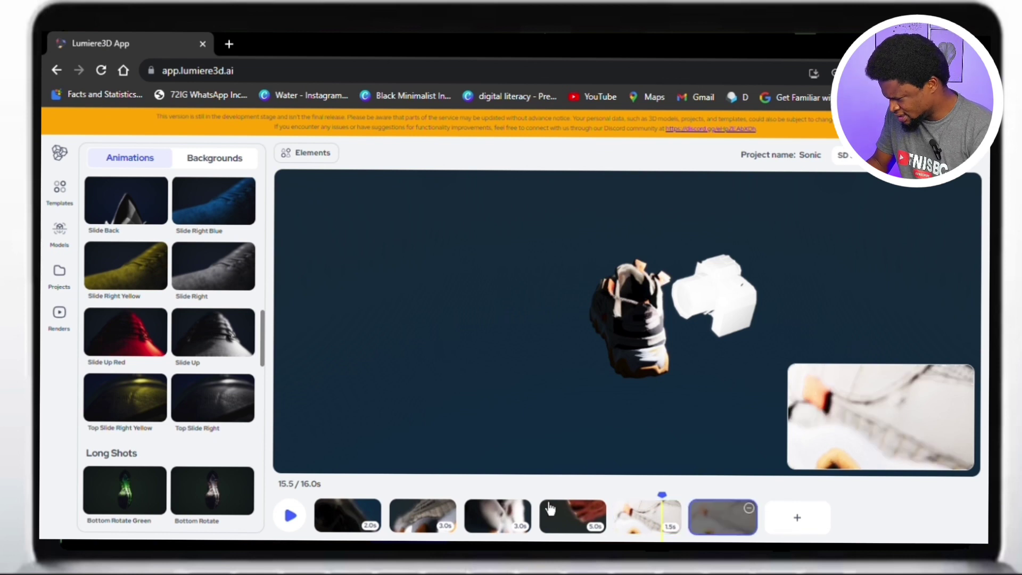
click(722, 515)
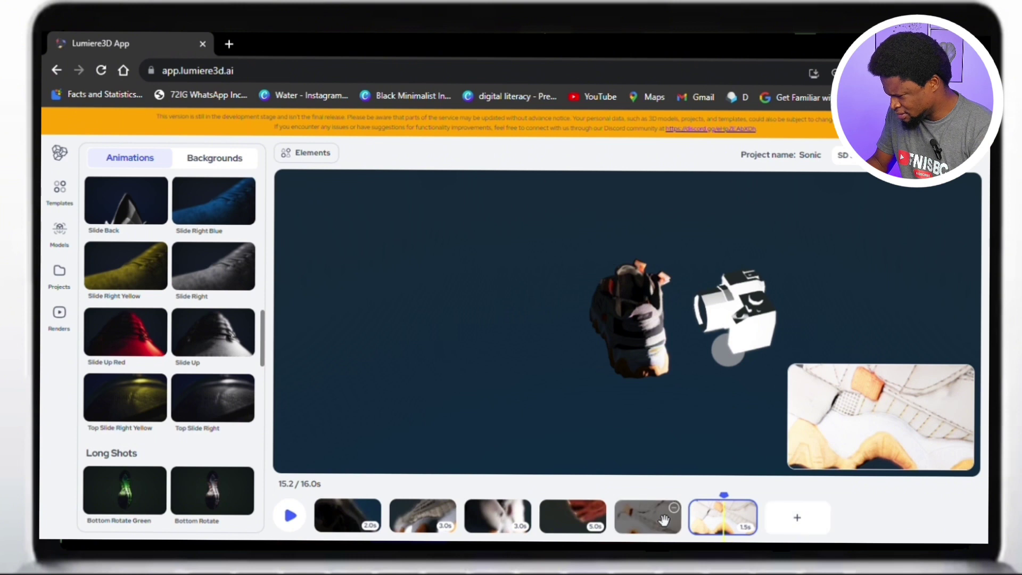
click(647, 516)
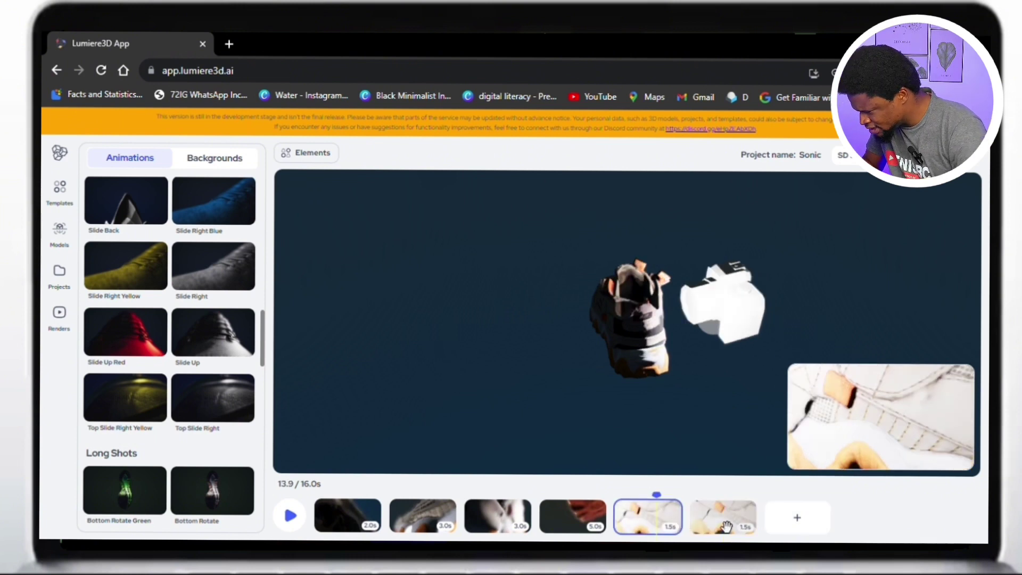
click(742, 532)
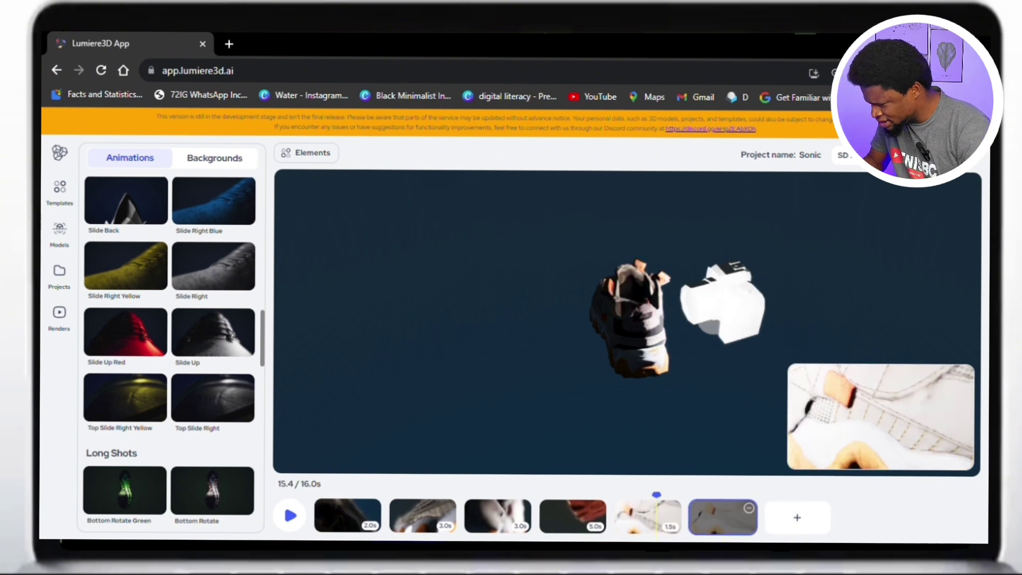
click(669, 522)
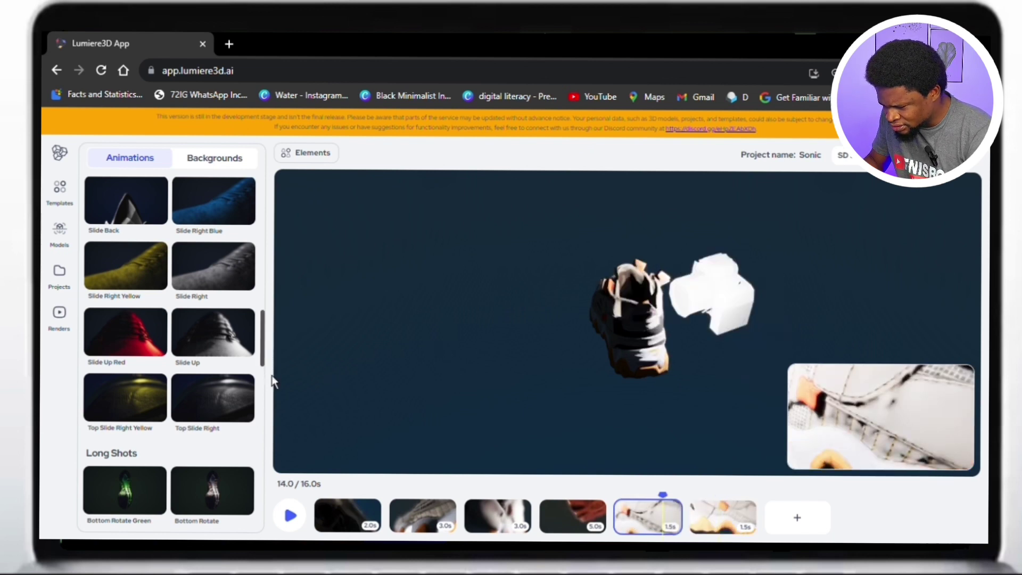
Change the fifth clip to Back Rotate Side (5.0 s, video 19.5 s), then return to the first clip.
scroll(272, 384, down, 3)
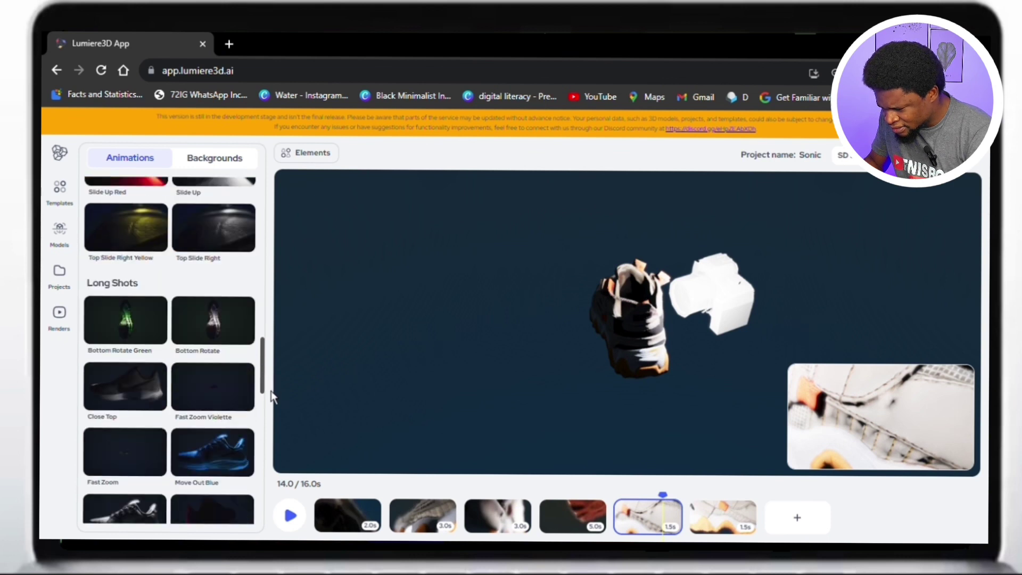
scroll(271, 399, down, 4)
scroll(268, 420, down, 2)
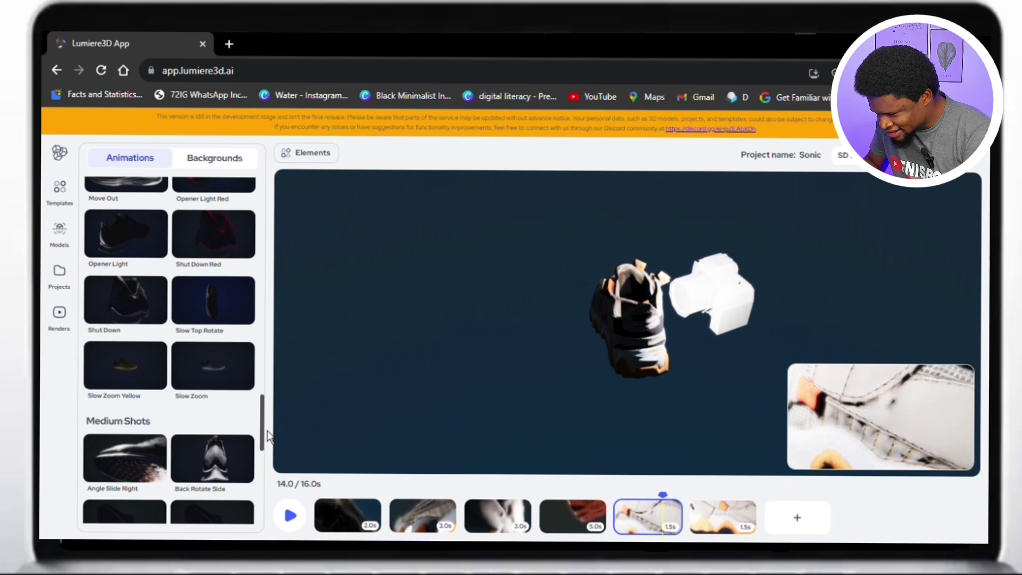
scroll(269, 436, down, 2)
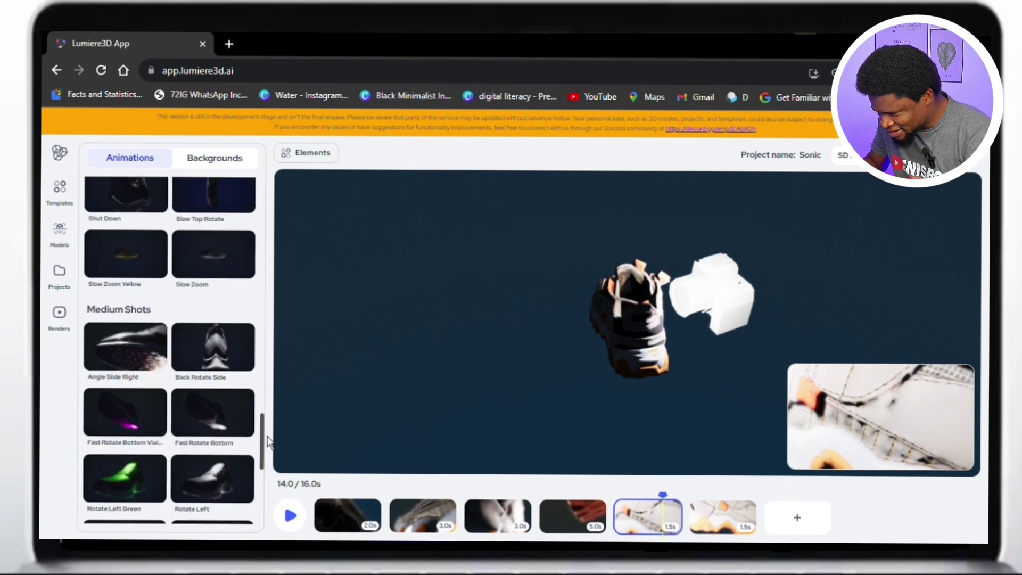
click(217, 351)
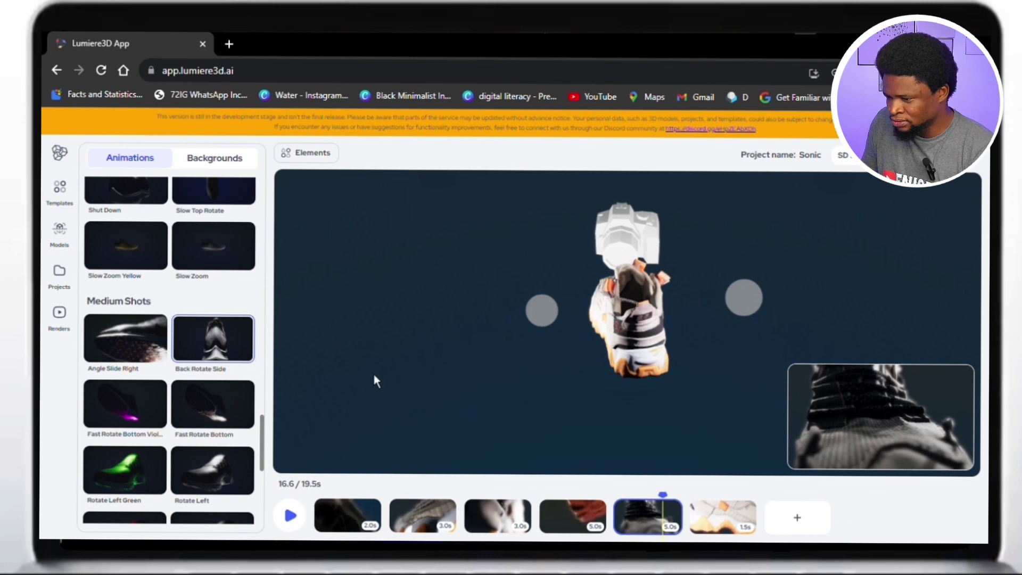
click(341, 506)
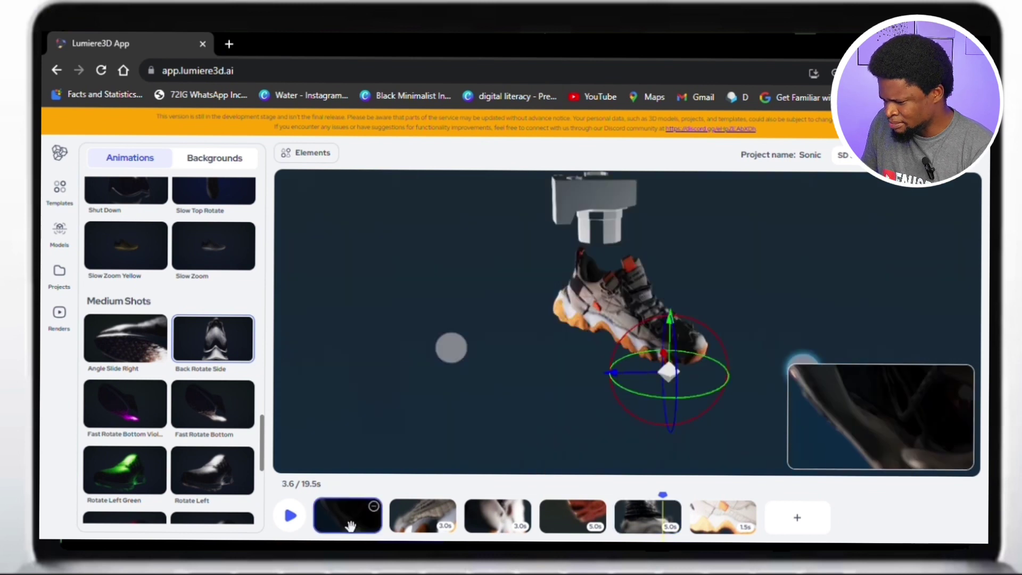
click(207, 213)
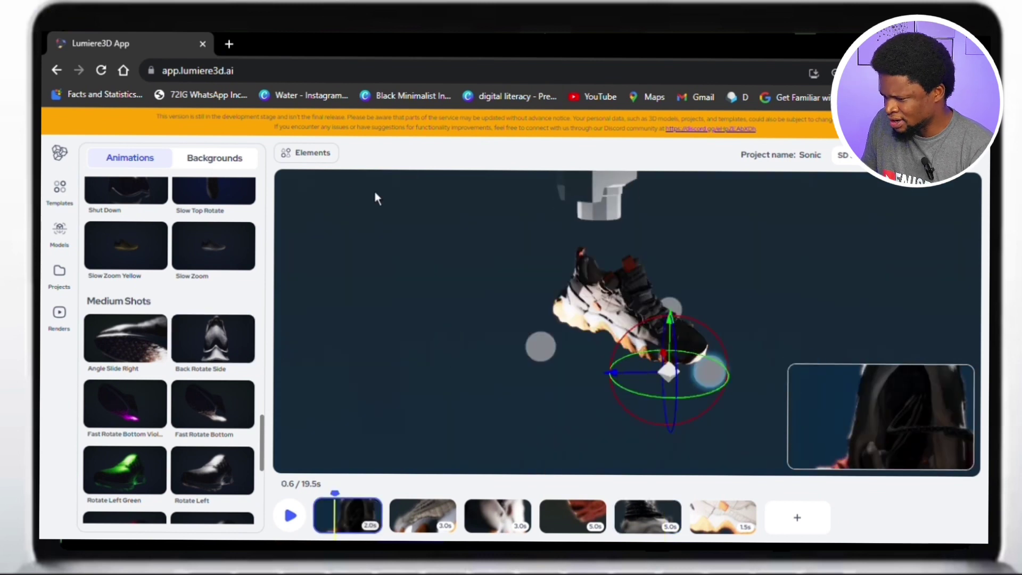
Try the Galaxy and Space backgrounds, previewing them on the fourth clip and the final 1.5 s clip.
click(218, 159)
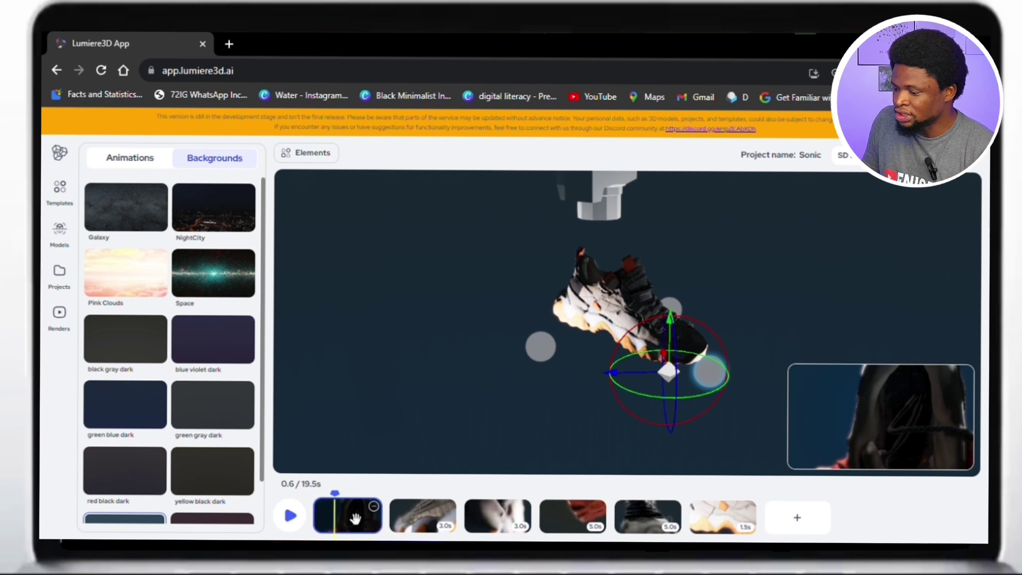
click(135, 223)
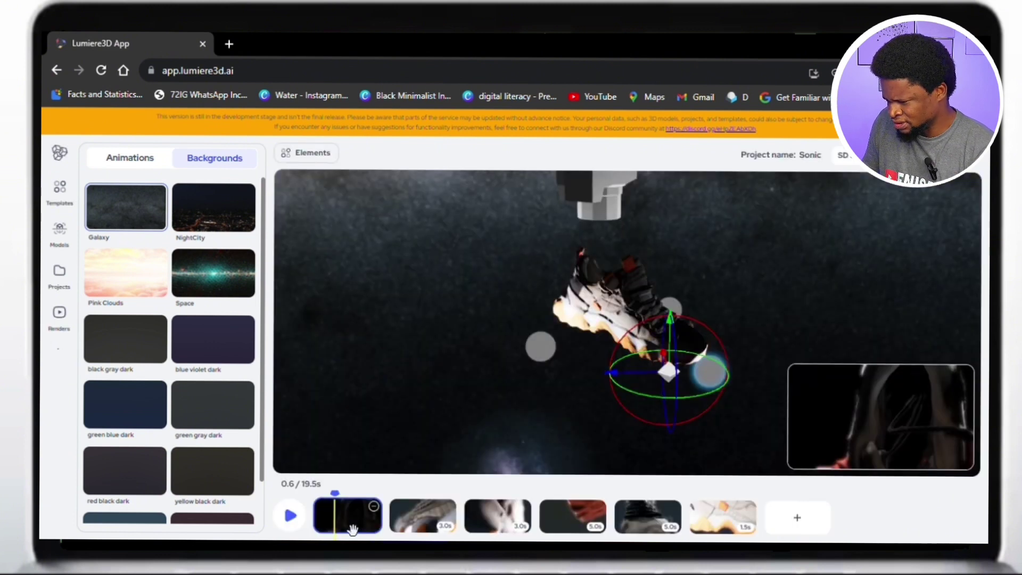
click(570, 519)
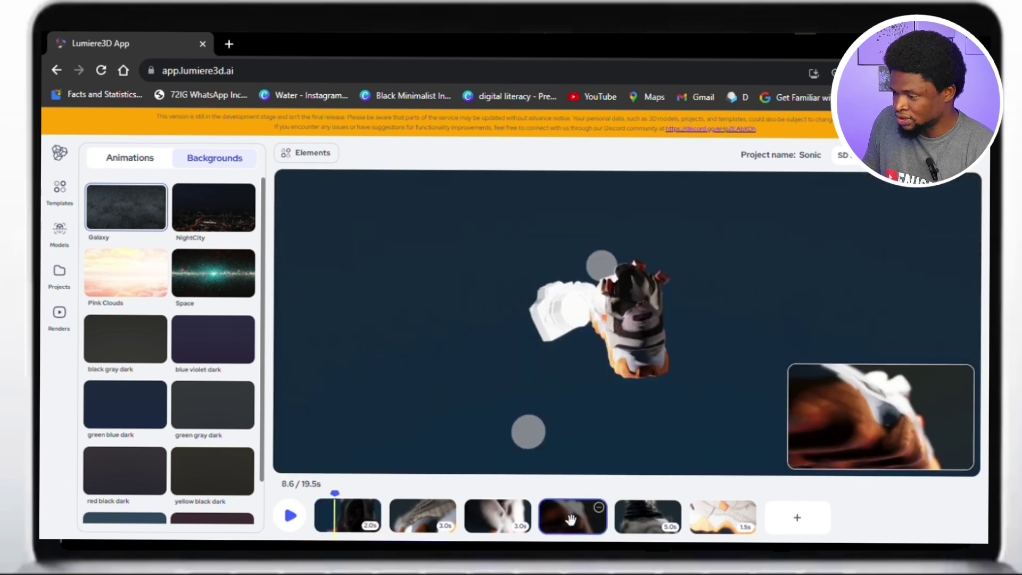
click(229, 281)
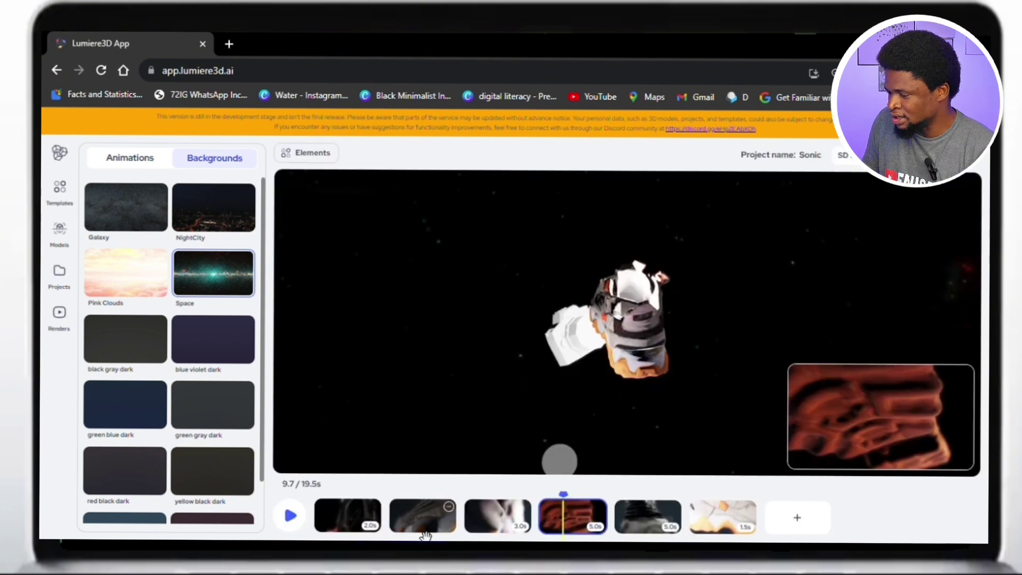
click(733, 532)
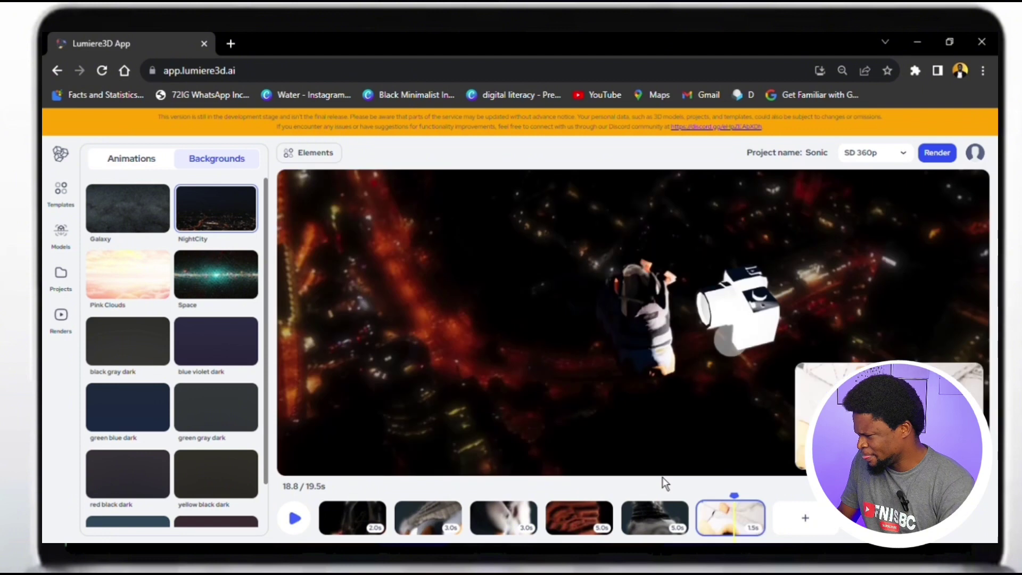
Set the output resolution to HD 720p and start rendering the sneaker video.
click(907, 158)
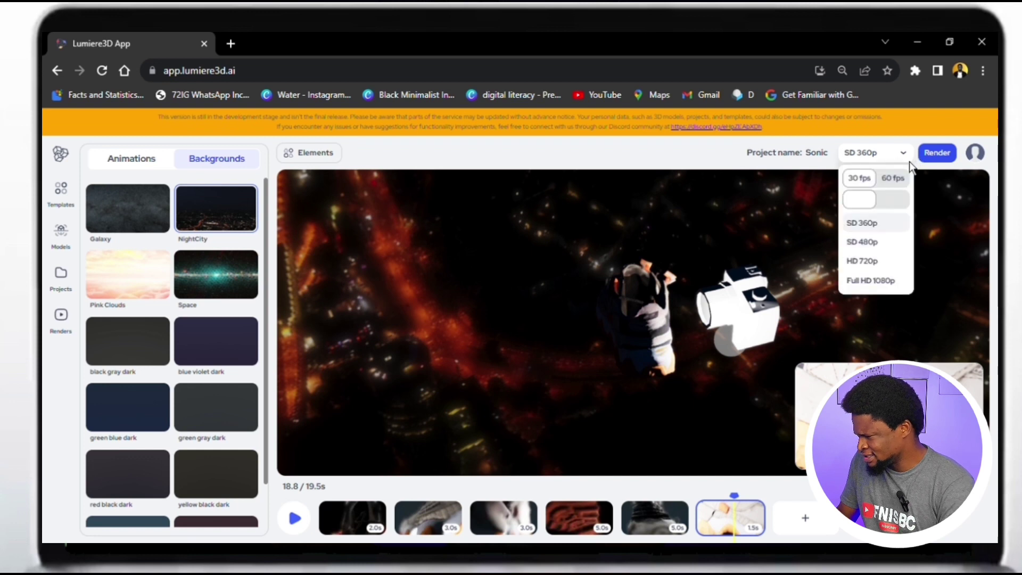
click(875, 263)
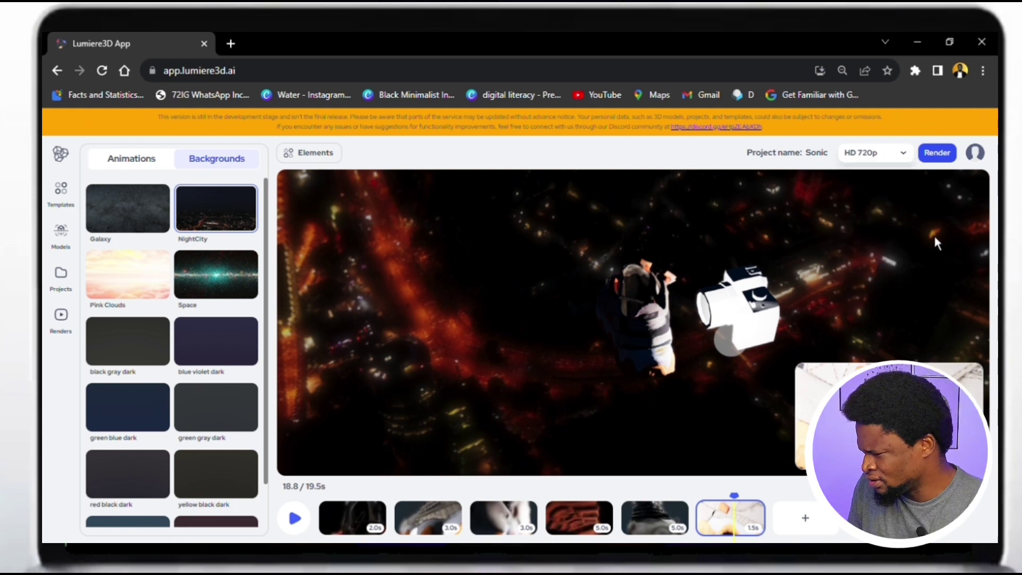
click(937, 152)
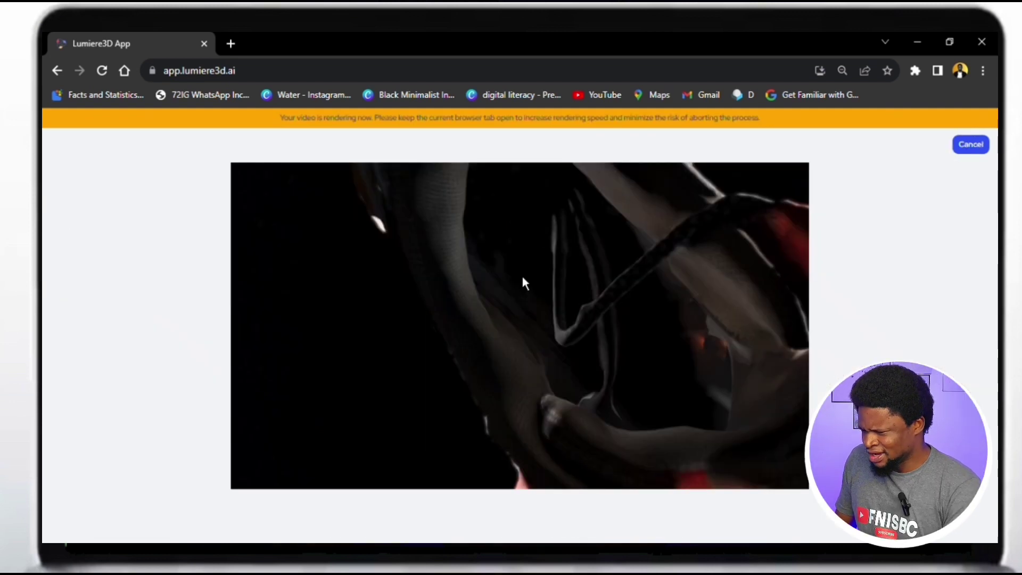